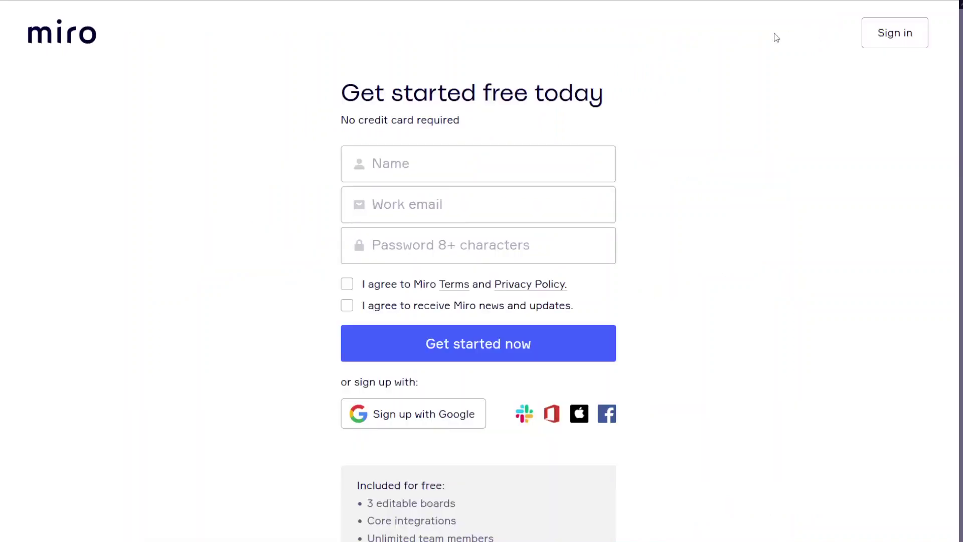
Open the free sign-up form and enter the user's full name.
click(545, 171)
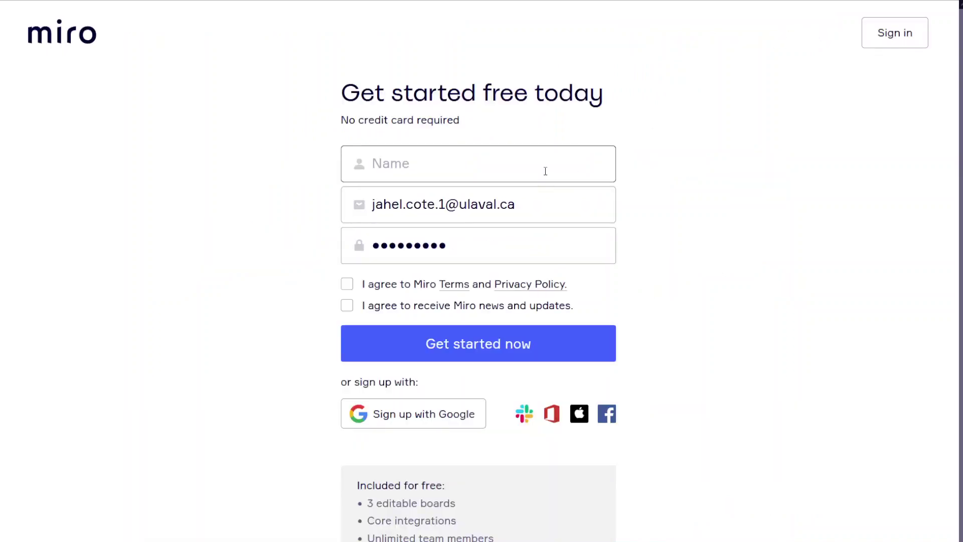
click(492, 179)
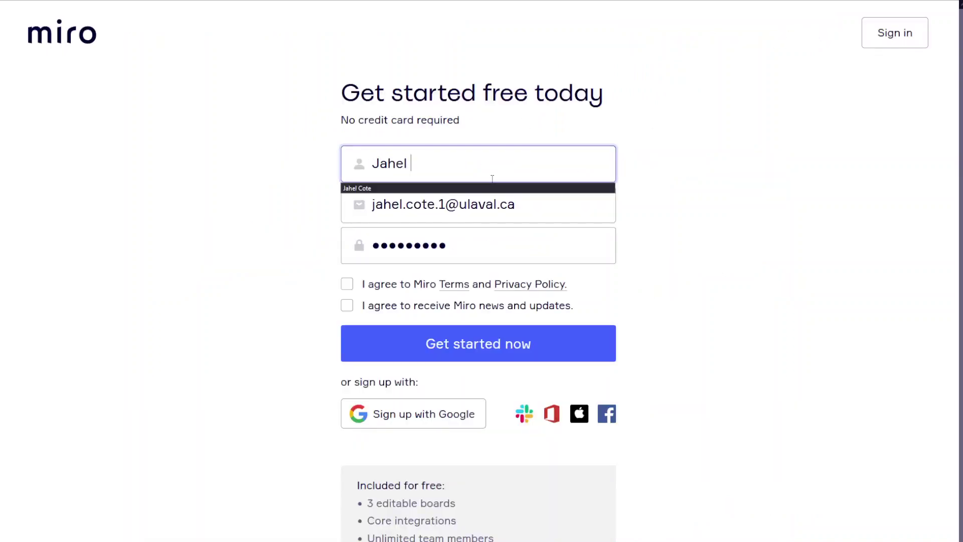
key(Tab)
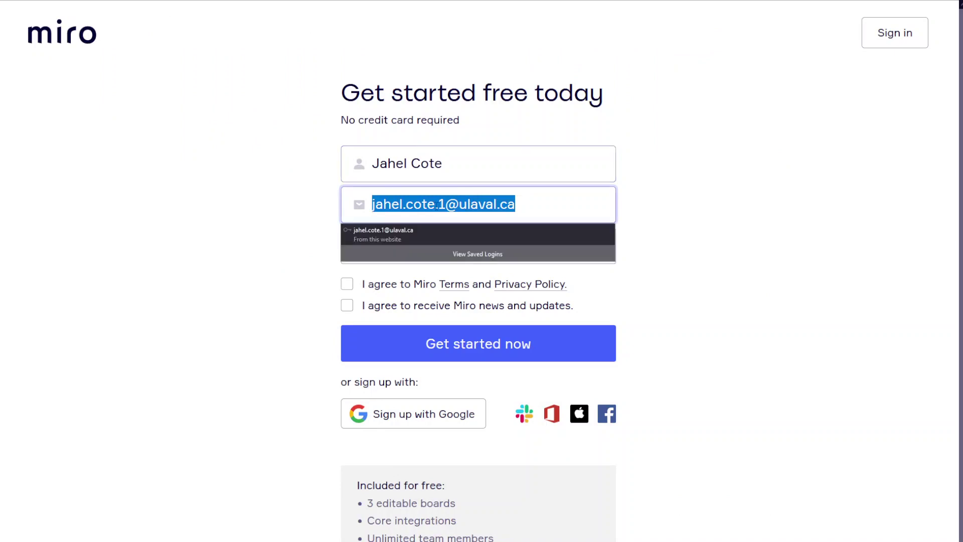
Correct the prefilled e-mail address so it ends in the hotmail.com domain.
click(609, 204)
key(shift+Left)
key(shift+Left)
key(shift+Left)
key(shift+Left)
key(shift+Left)
key(shift+Left)
key(shift+Left)
key(shift+Left)
key(shift+Left)
key(shift+Left)
key(shift+Left)
key(BackSpace)
key(BackSpace)
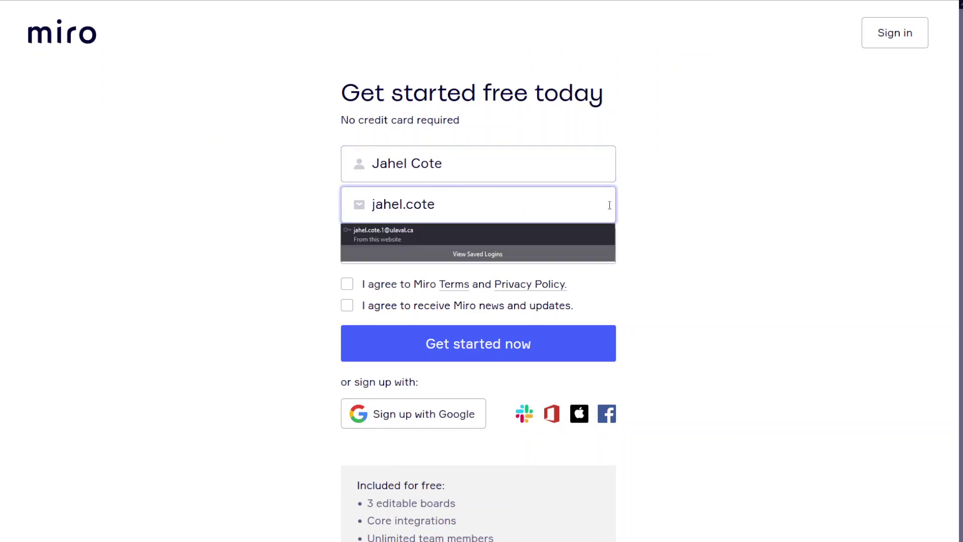
text(@hotmail)
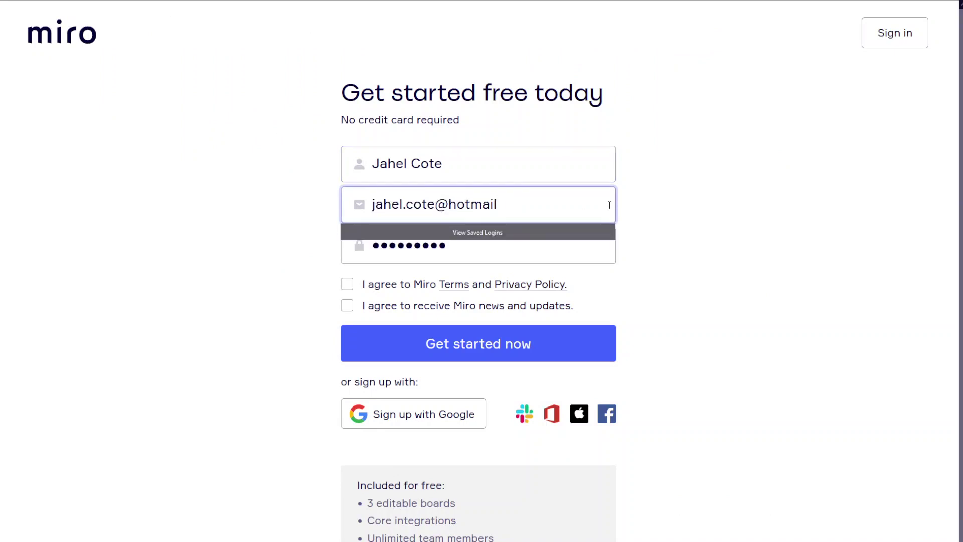
text(.com)
key(Tab)
Enter a good-strength account password, accept the terms and submit the form.
text(*****)
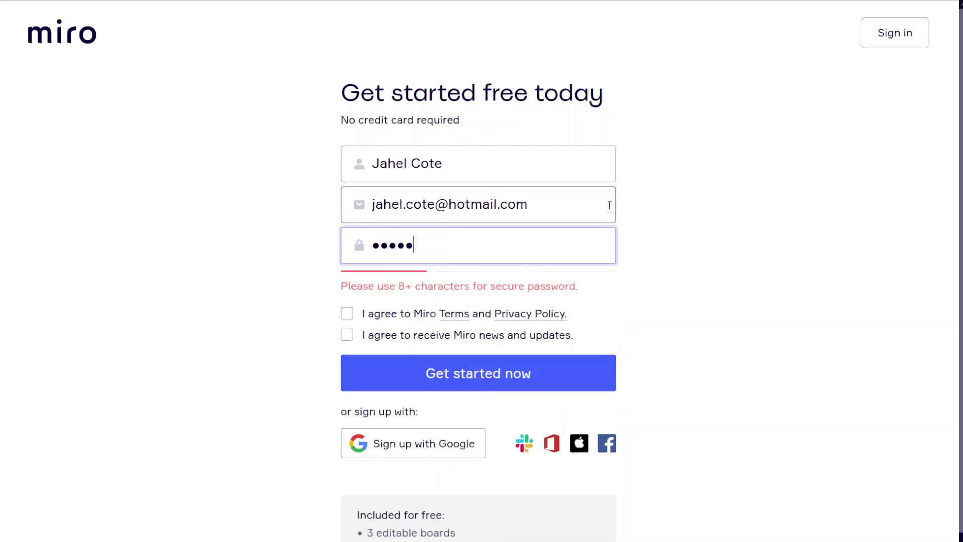
key(ctrl+a)
text(**********)
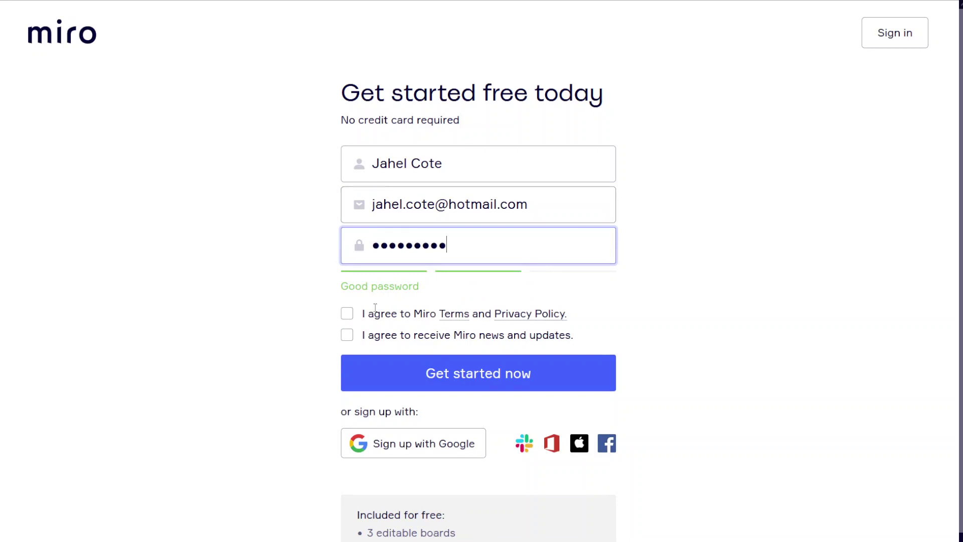
click(352, 321)
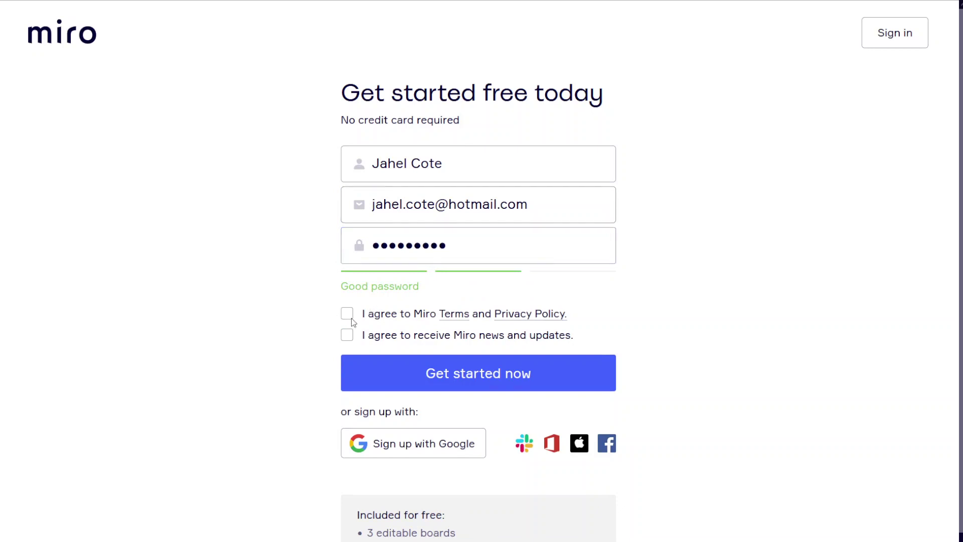
click(495, 372)
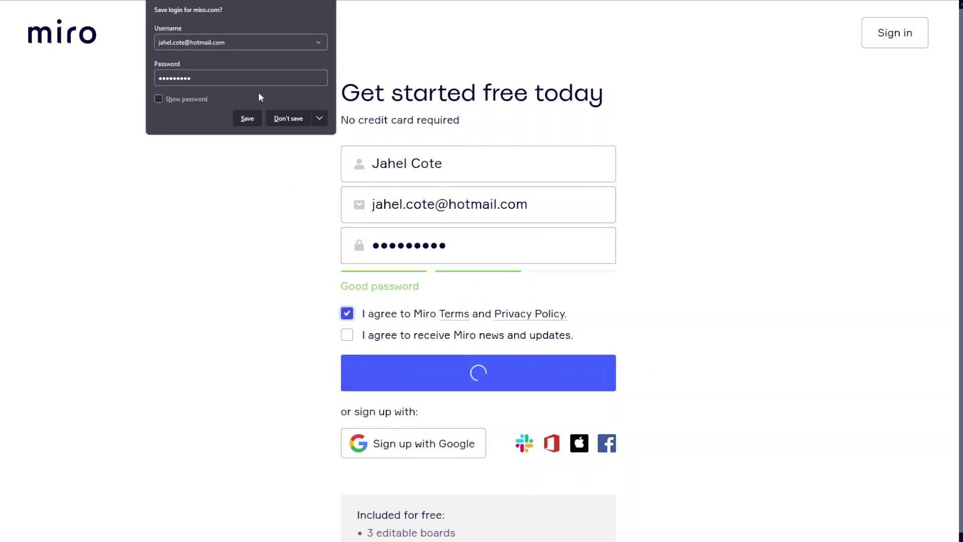
Decline saving the login and enter the emailed six-digit confirmation code.
click(288, 119)
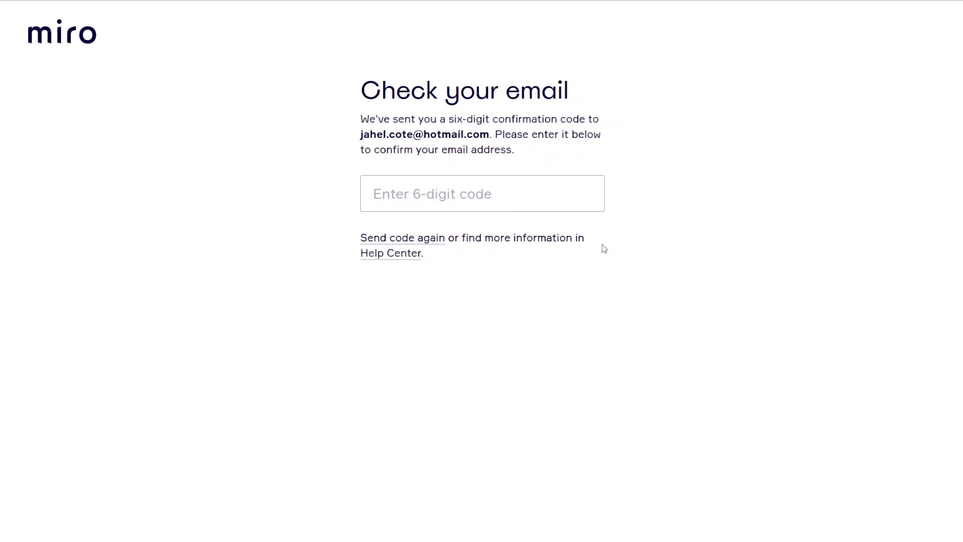
click(538, 204)
click(540, 215)
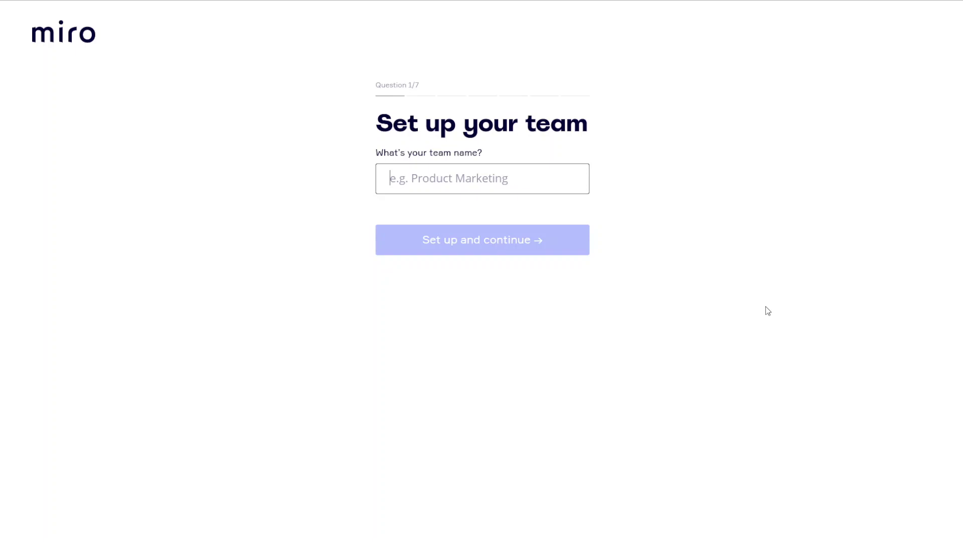
Name the team 'Equipe 01 - DES1720', choose Education and the Student role.
text(Equip)
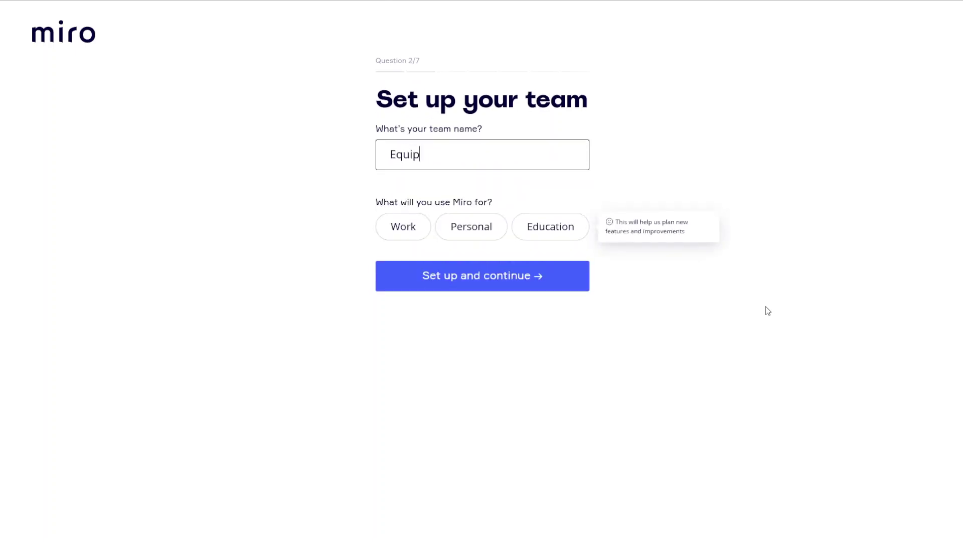
text(e 01 - DES1720)
click(672, 141)
click(533, 234)
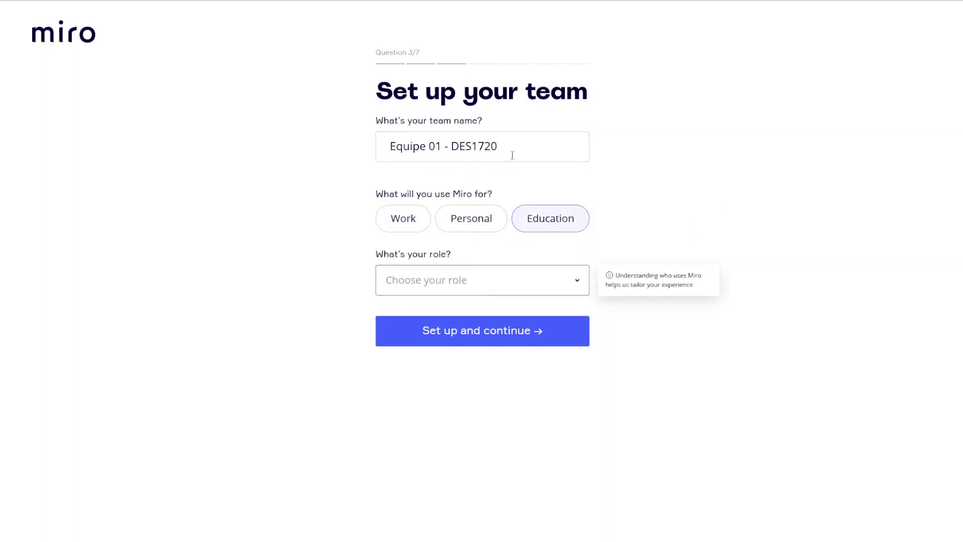
click(522, 281)
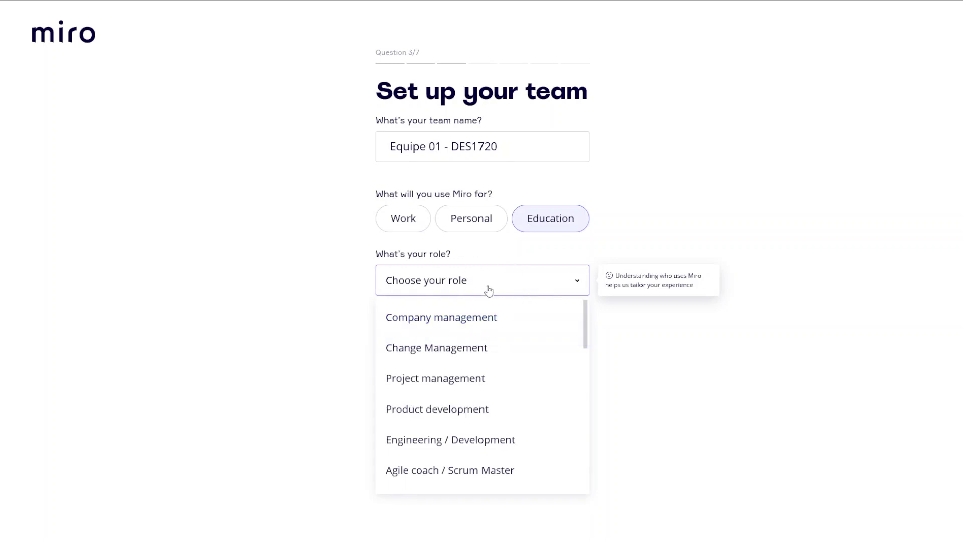
scroll(500, 376, down, 5)
click(804, 408)
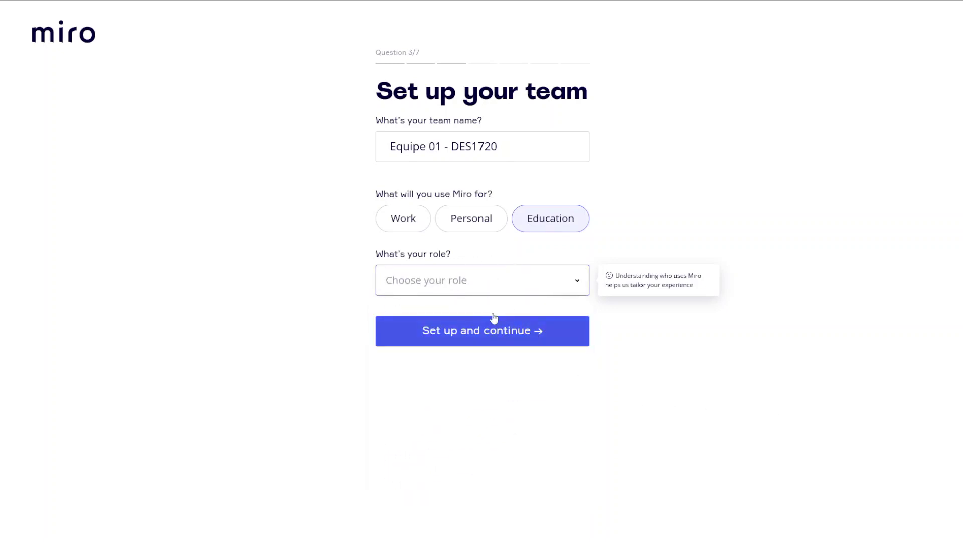
click(488, 290)
scroll(483, 359, down, 5)
click(453, 443)
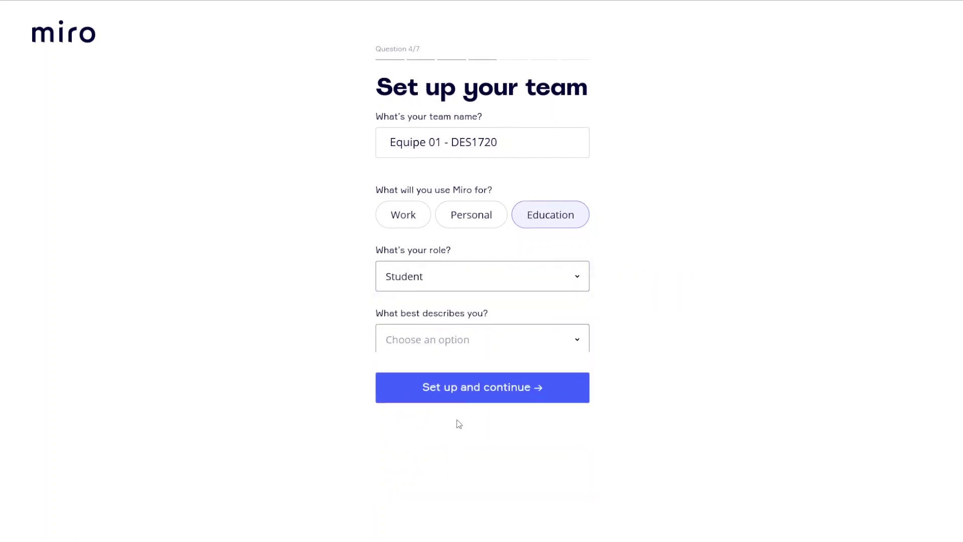
Answer Team Member, size 2-50, never used visual tools, Work / School, and submit.
click(453, 340)
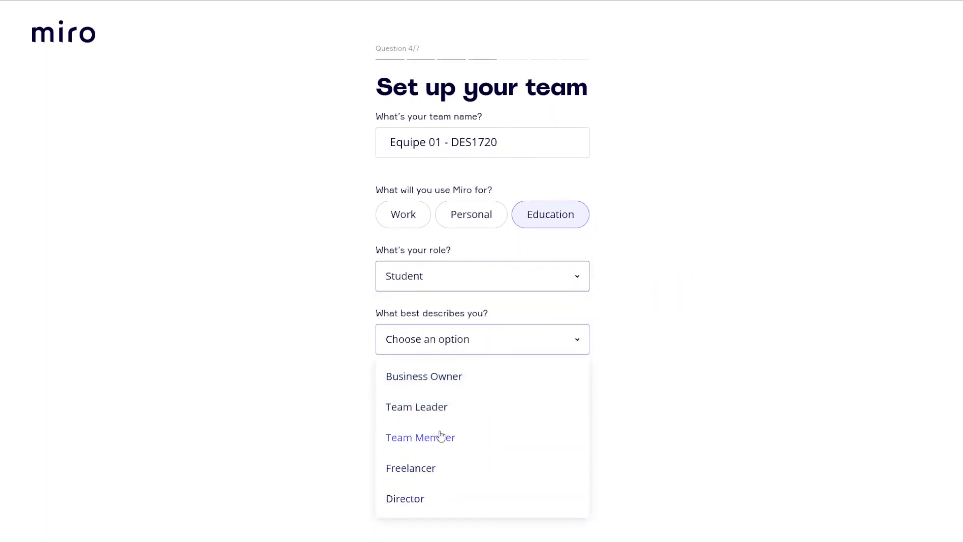
click(439, 448)
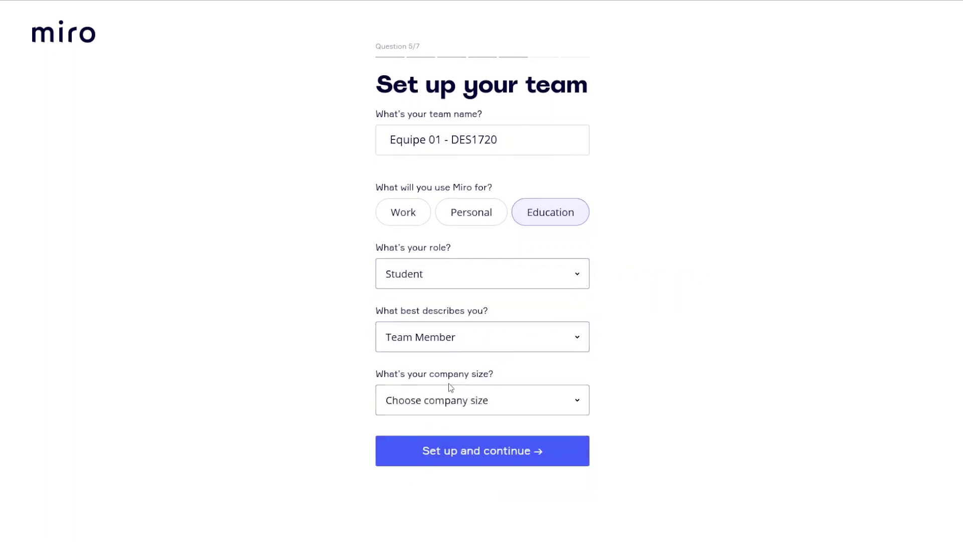
click(452, 394)
click(402, 246)
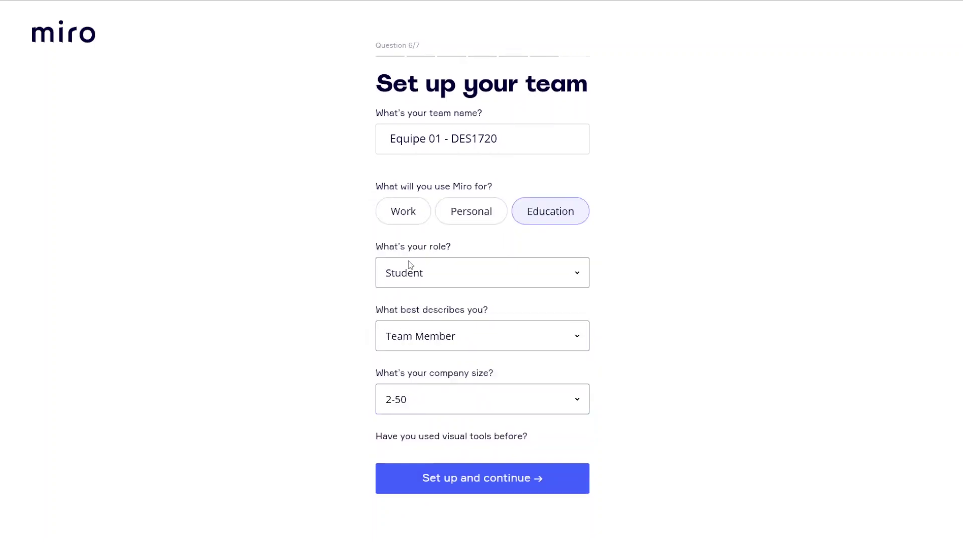
click(502, 467)
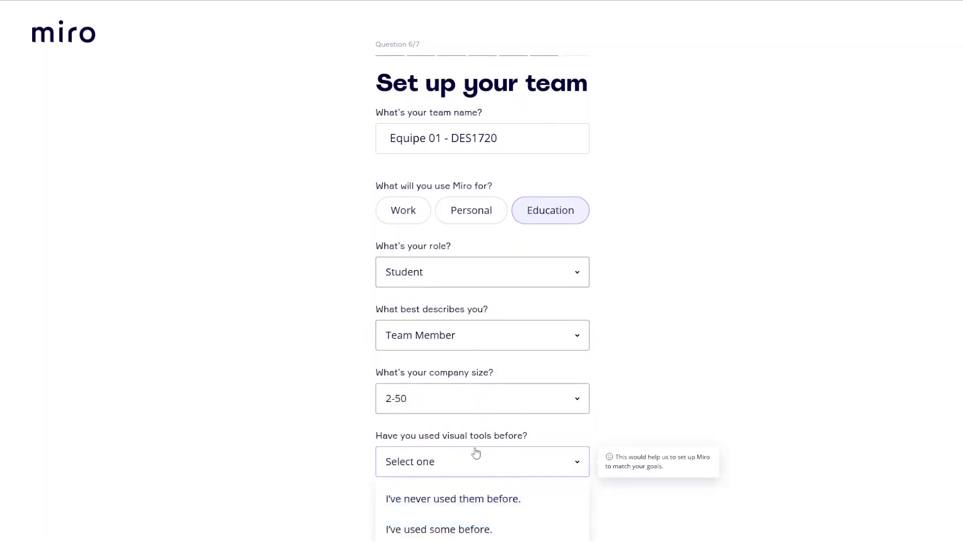
click(490, 507)
scroll(627, 480, down, 1)
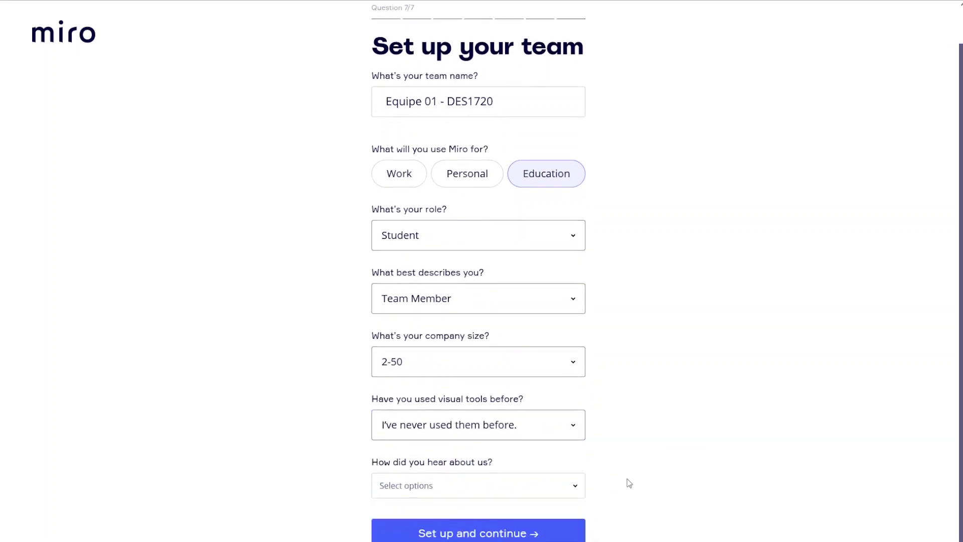
click(514, 476)
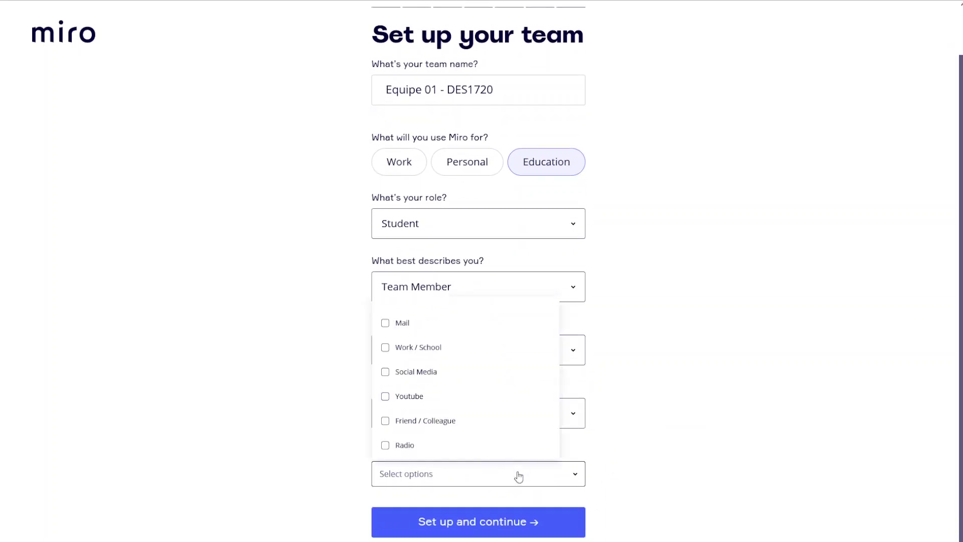
click(394, 347)
click(491, 524)
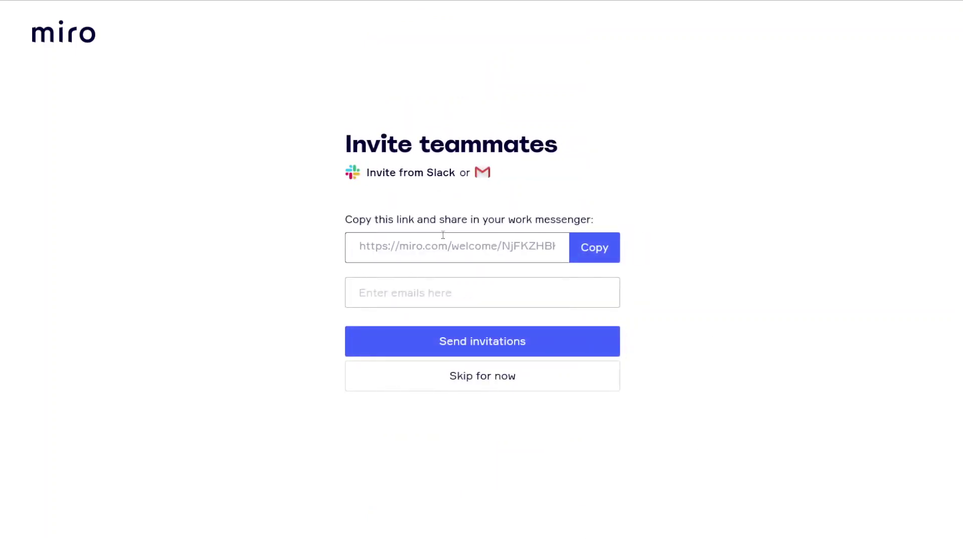
Skip inviting teammates and open 'My First Board' to try out the tool.
click(503, 375)
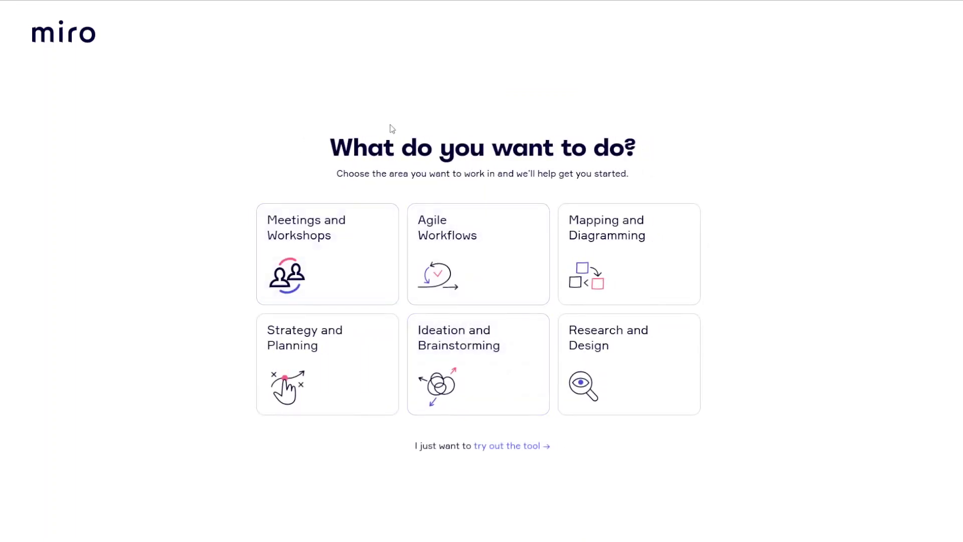
click(533, 455)
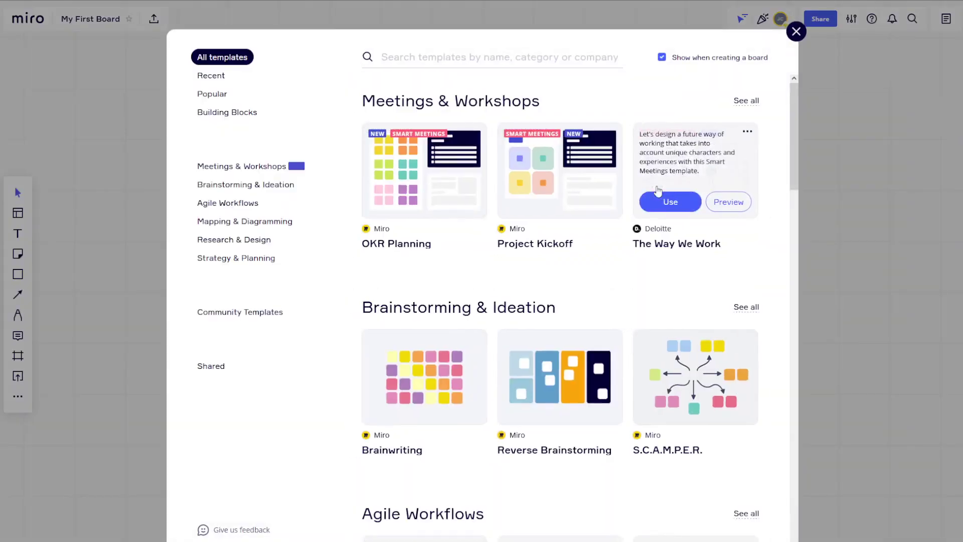
Close the template library and the navigation hint, leaving the empty 'My First Board' canvas.
click(796, 32)
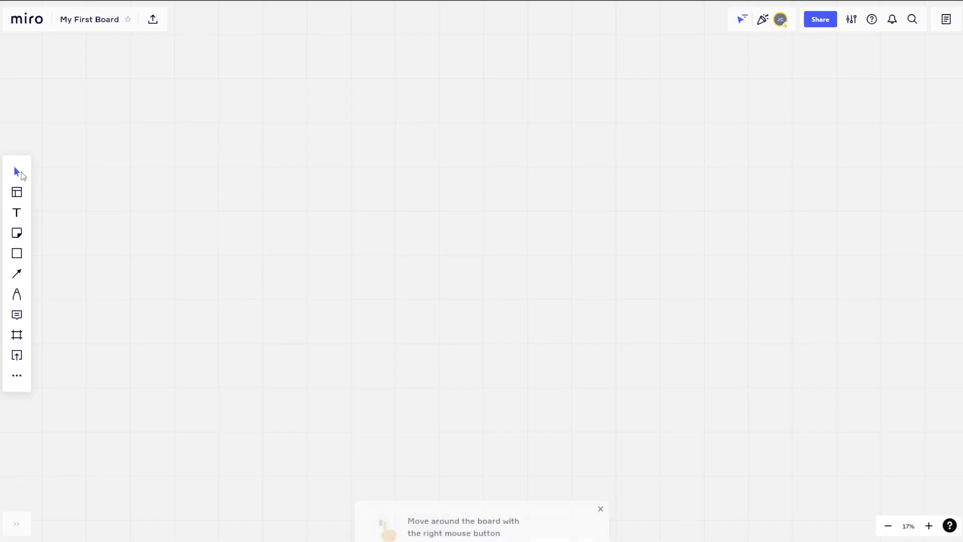
click(600, 494)
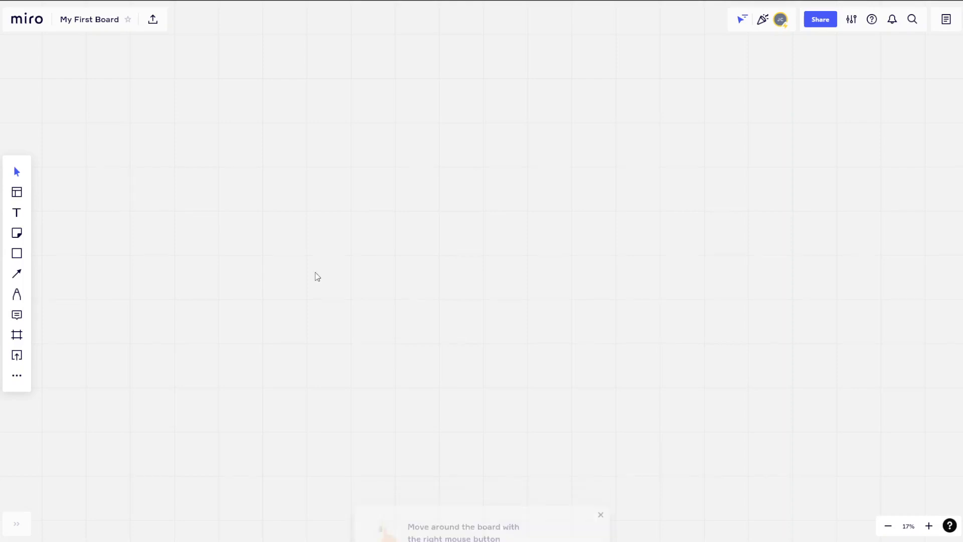
drag(370, 226, 499, 252)
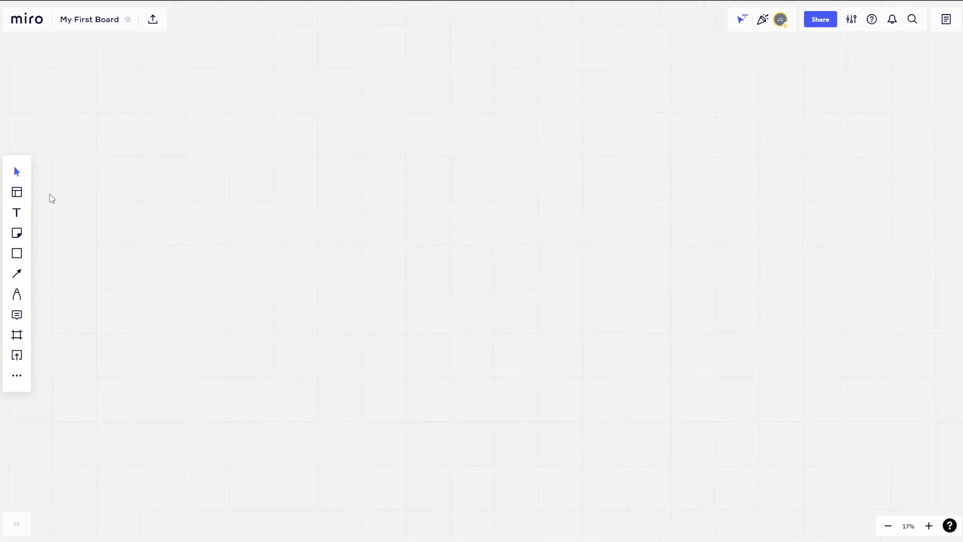
click(18, 194)
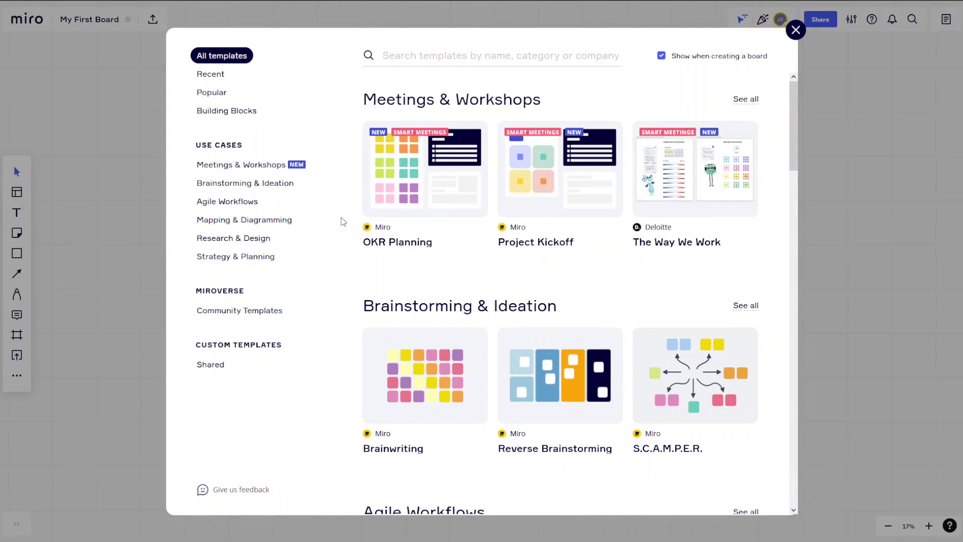
click(38, 228)
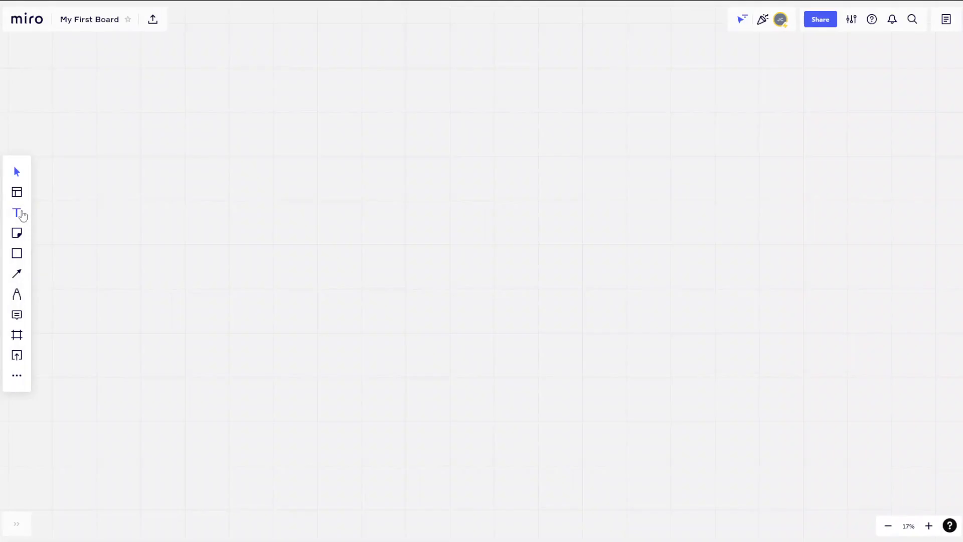
Draw a trial text box, set the zoom to 75%, then delete the empty box.
click(17, 212)
drag(309, 212, 462, 249)
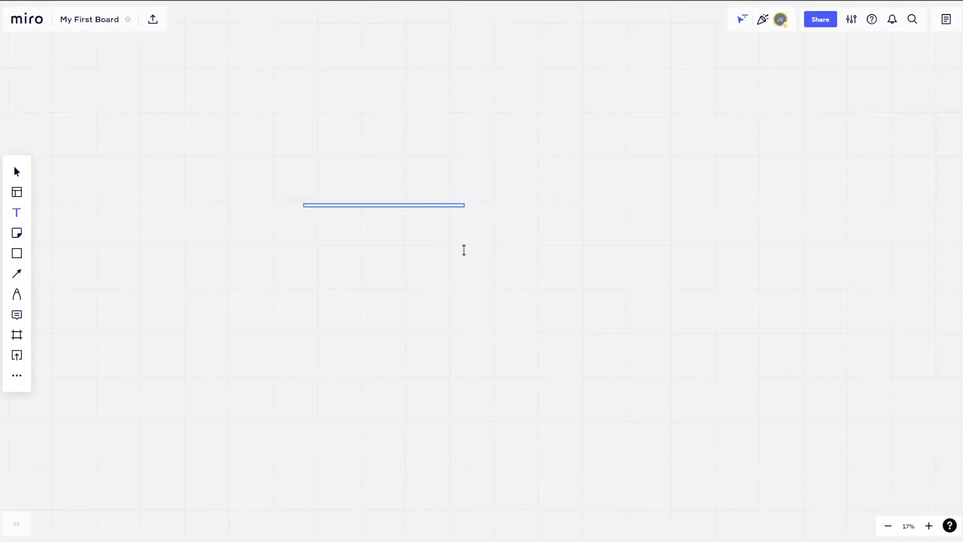
scroll(306, 211, up, 1)
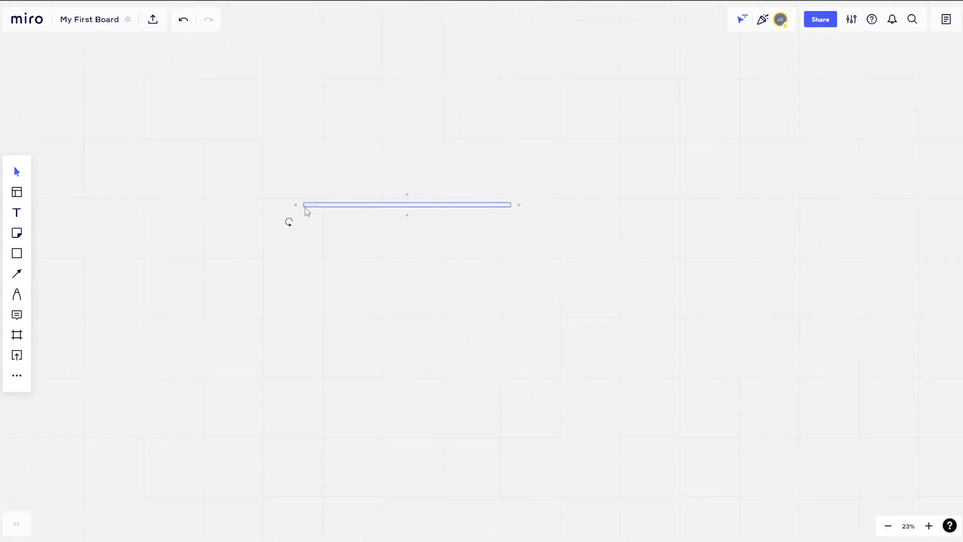
scroll(307, 211, up, 10)
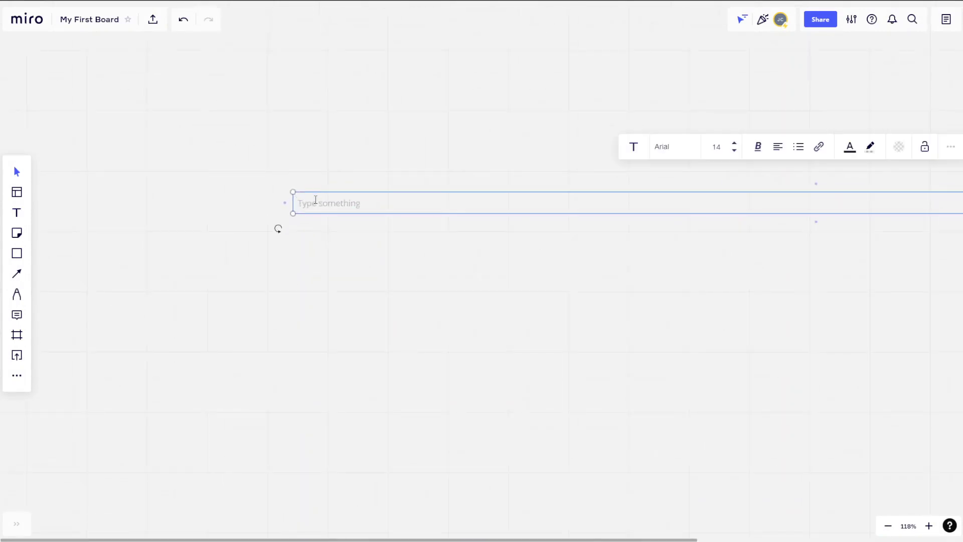
scroll(358, 229, down, 3)
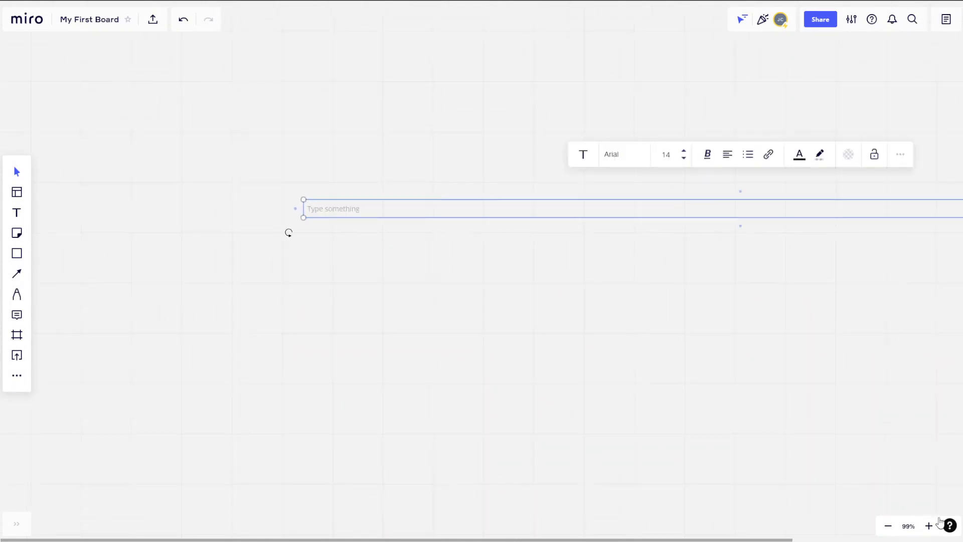
click(913, 528)
click(888, 526)
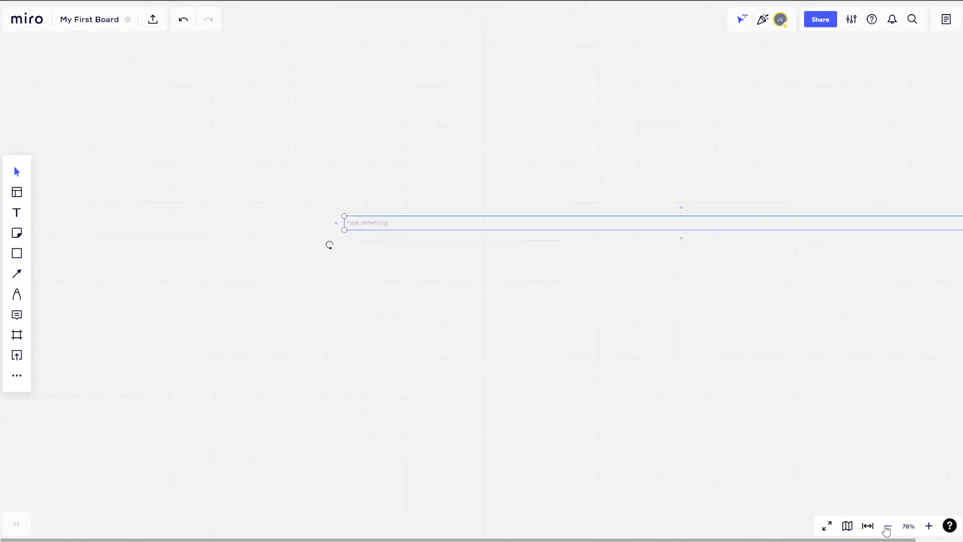
key(ctrl+a)
key(Delete)
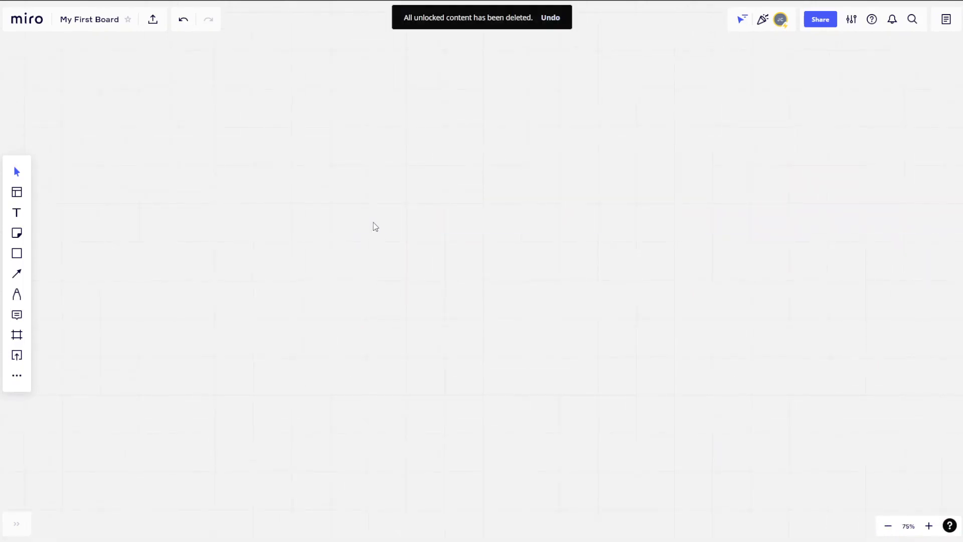
Add a text item reading 'Test' near the centre with no background and a larger font.
click(17, 213)
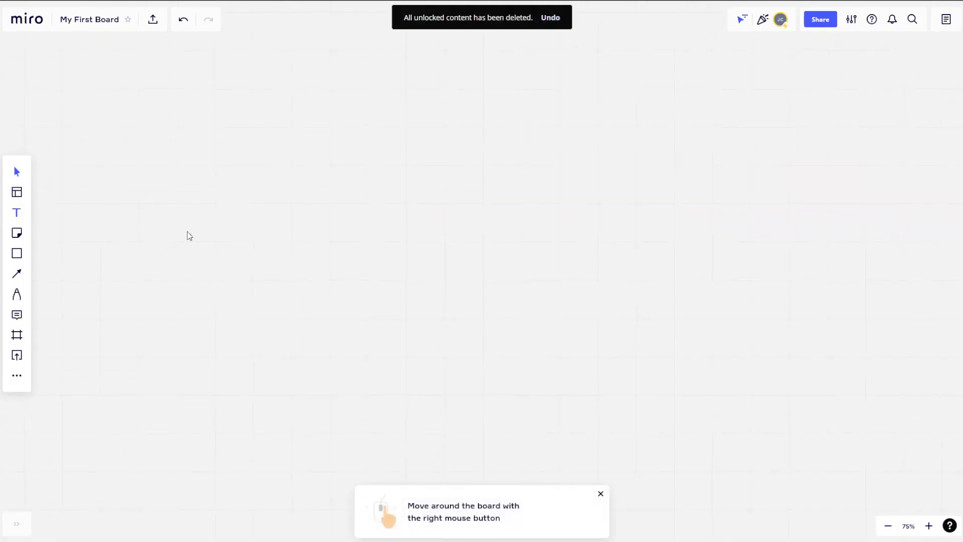
drag(384, 231, 590, 305)
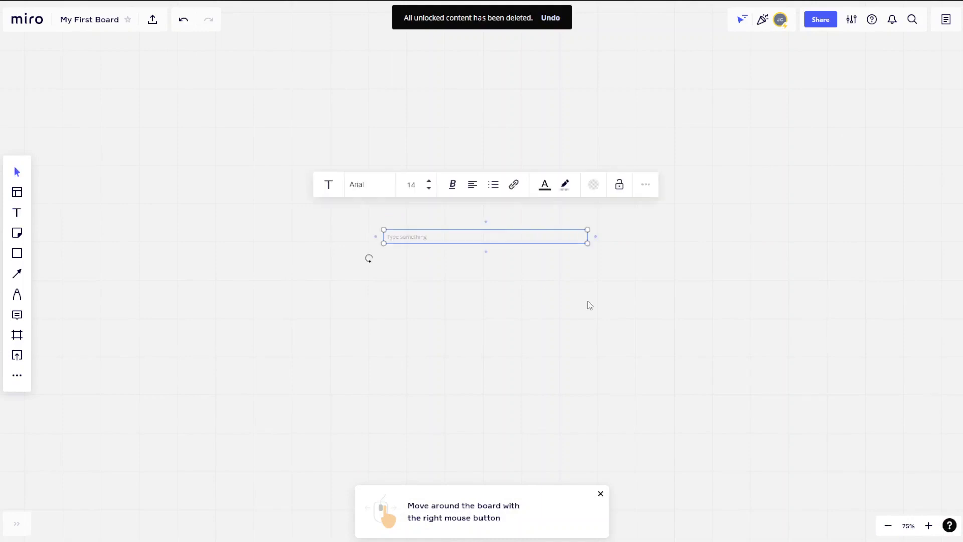
text(TEs)
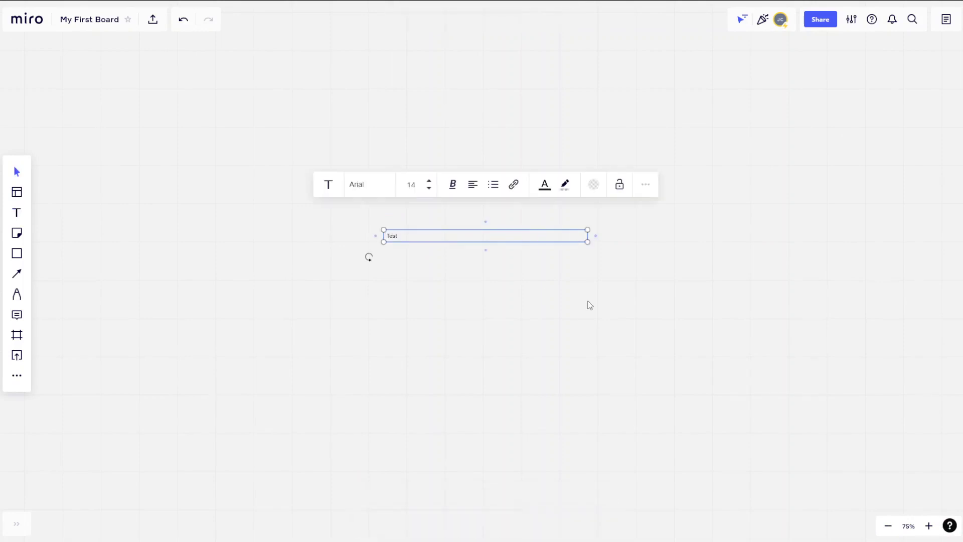
key(ctrl+a)
click(594, 185)
click(604, 241)
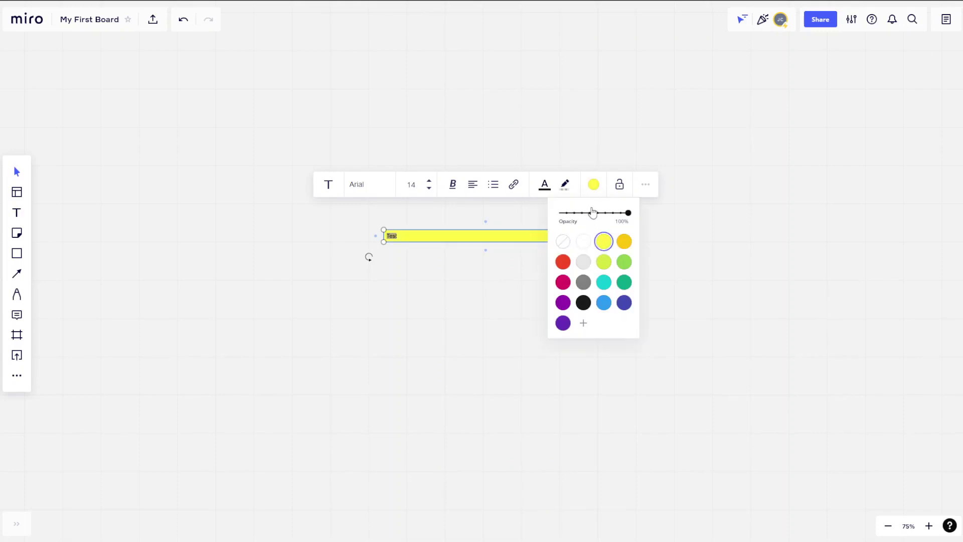
click(562, 242)
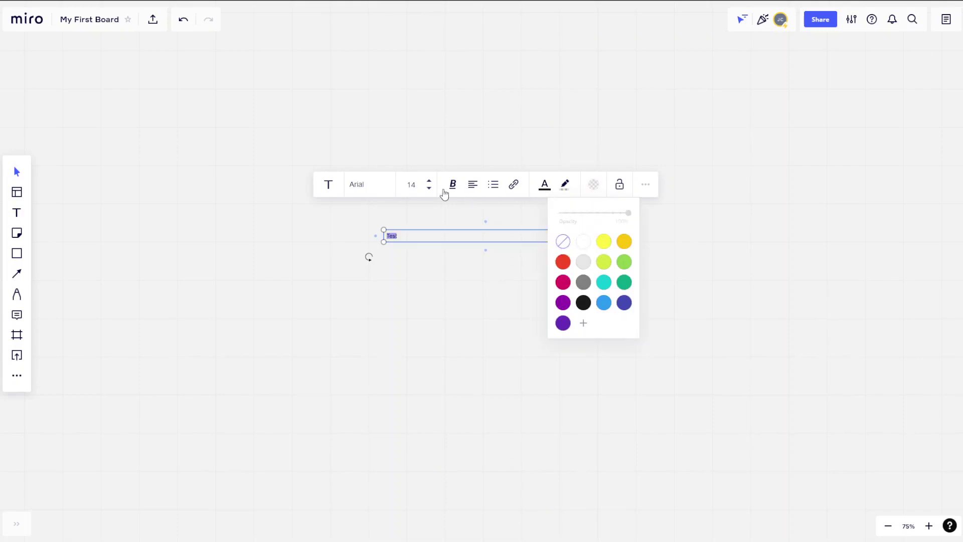
click(430, 182)
click(446, 299)
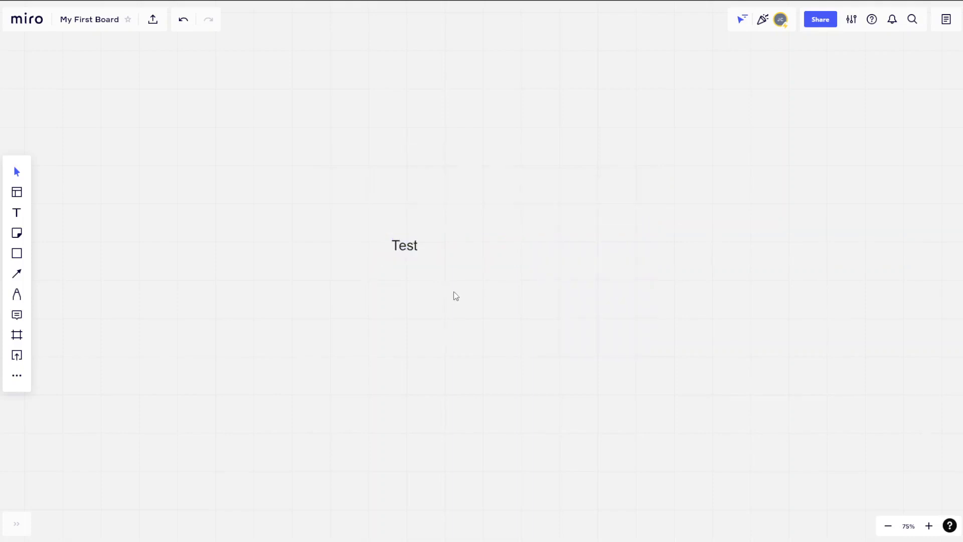
scroll(454, 301, down, 5)
Place a yellow sticky note just below the Test text.
click(18, 234)
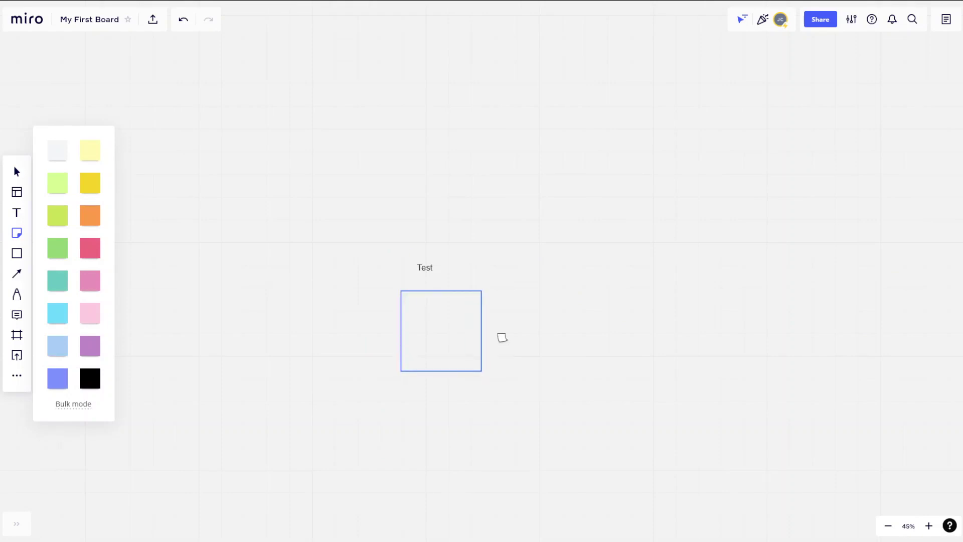
click(502, 338)
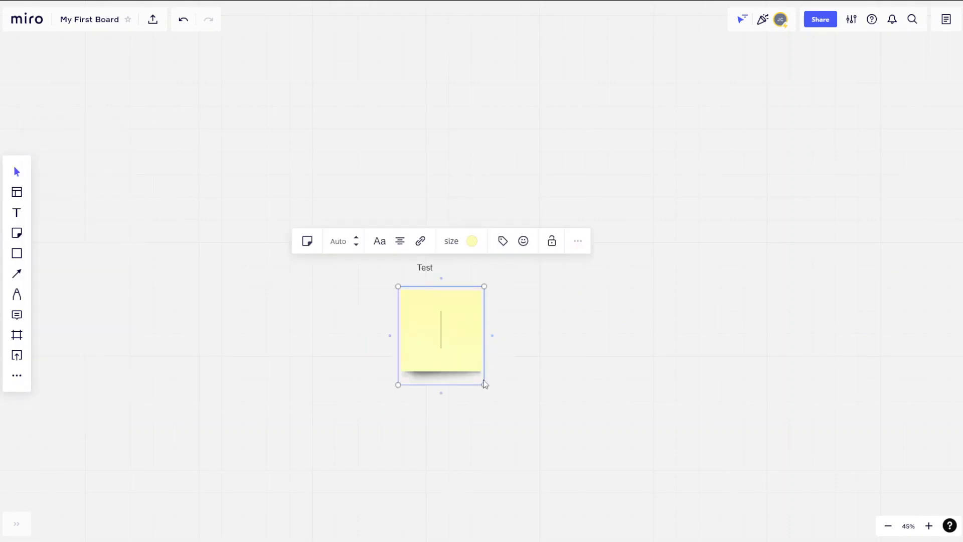
drag(471, 367, 466, 379)
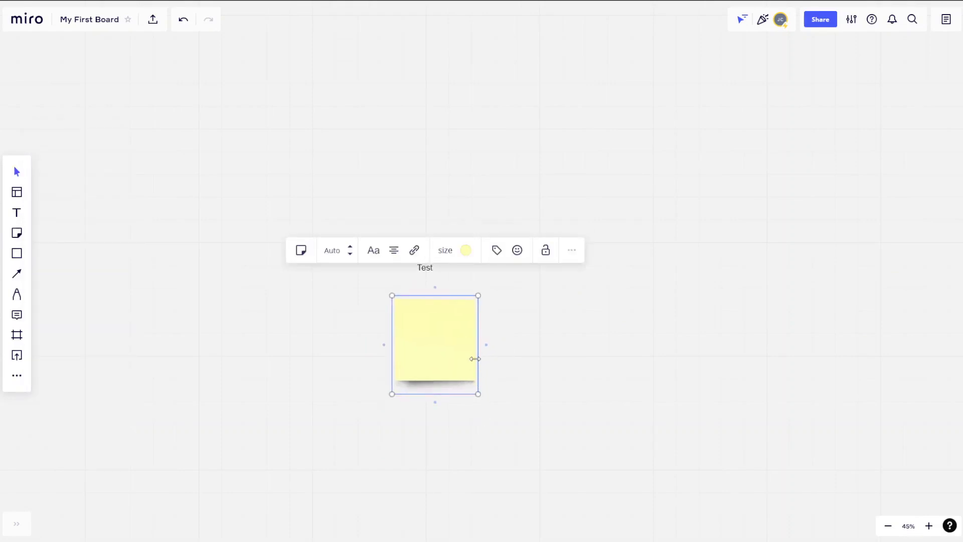
click(448, 362)
drag(447, 362, 446, 350)
Write 'Test test test test' in the sticky note.
click(446, 349)
text(Test)
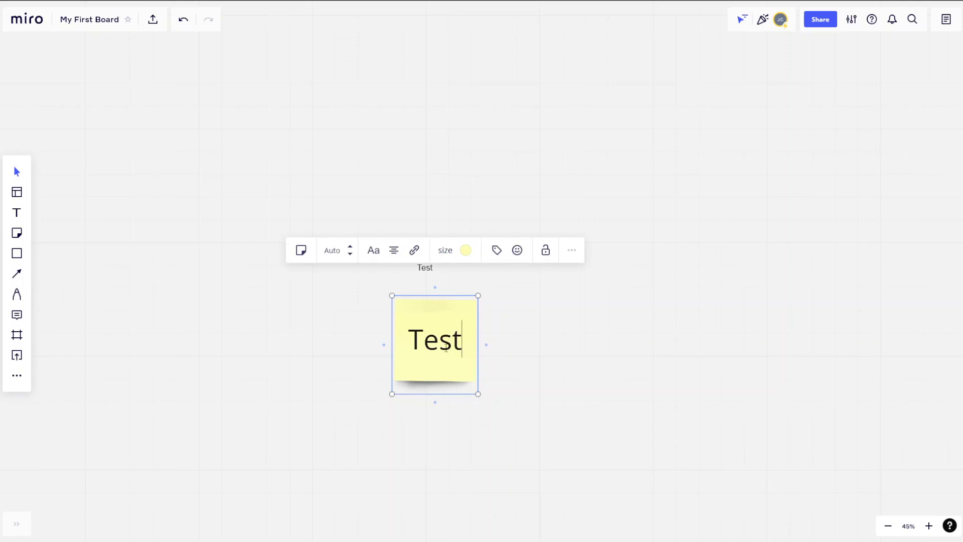
text( test test test)
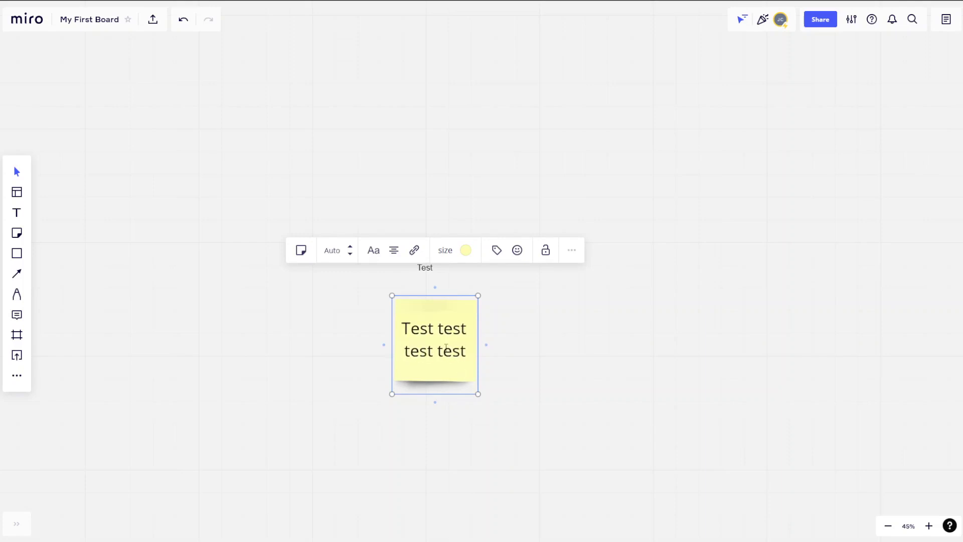
click(170, 297)
click(17, 253)
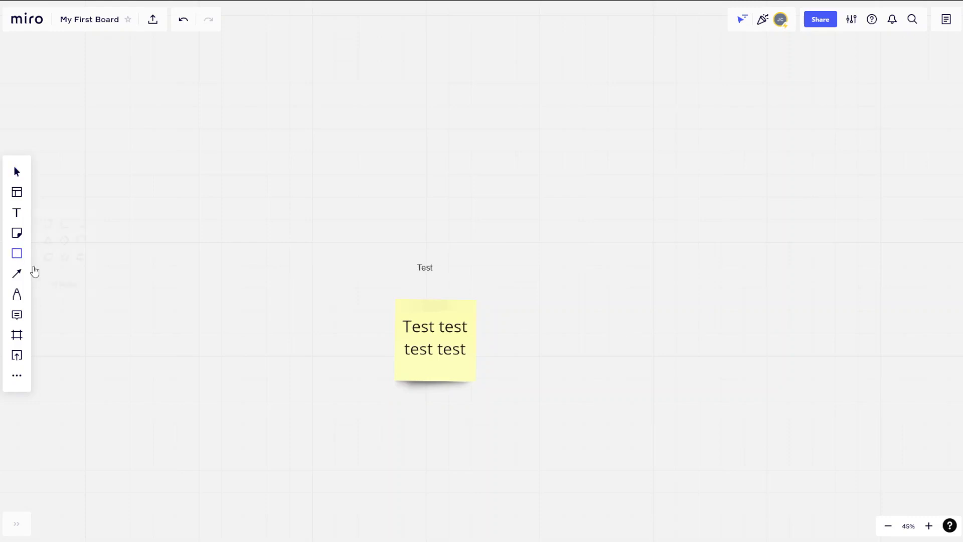
Draw a large rectangle around the text and note, plus a star outline left of the note.
click(52, 217)
drag(272, 167, 756, 471)
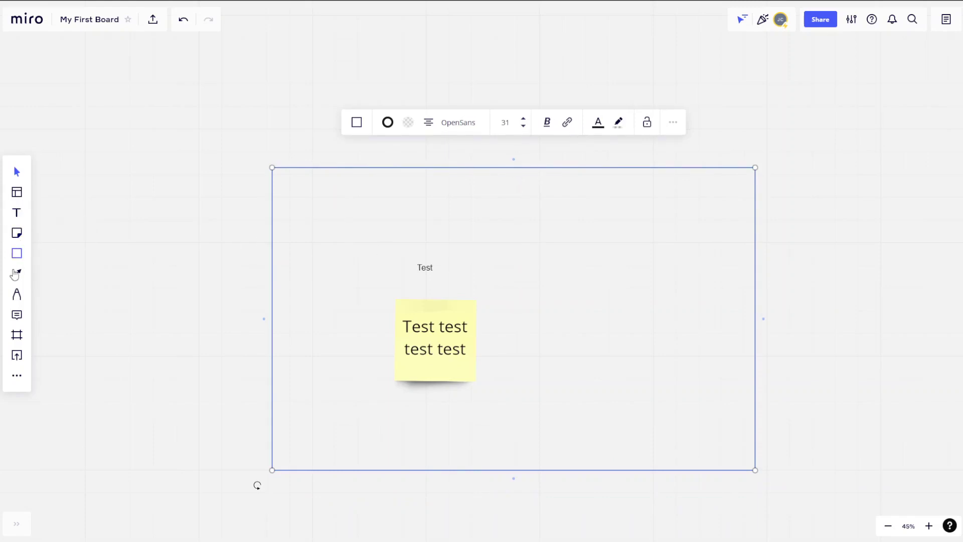
click(22, 262)
click(71, 257)
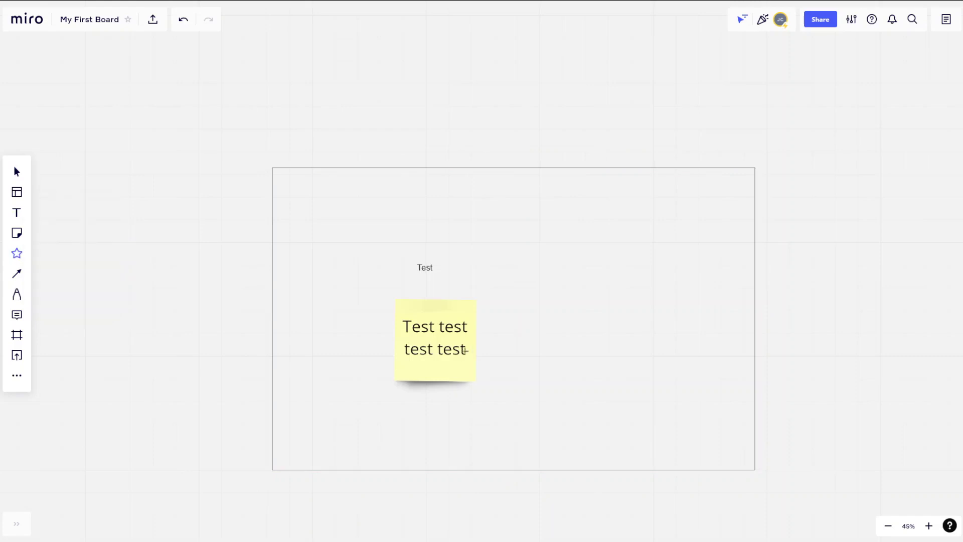
drag(409, 316, 450, 295)
drag(411, 326, 331, 302)
click(272, 401)
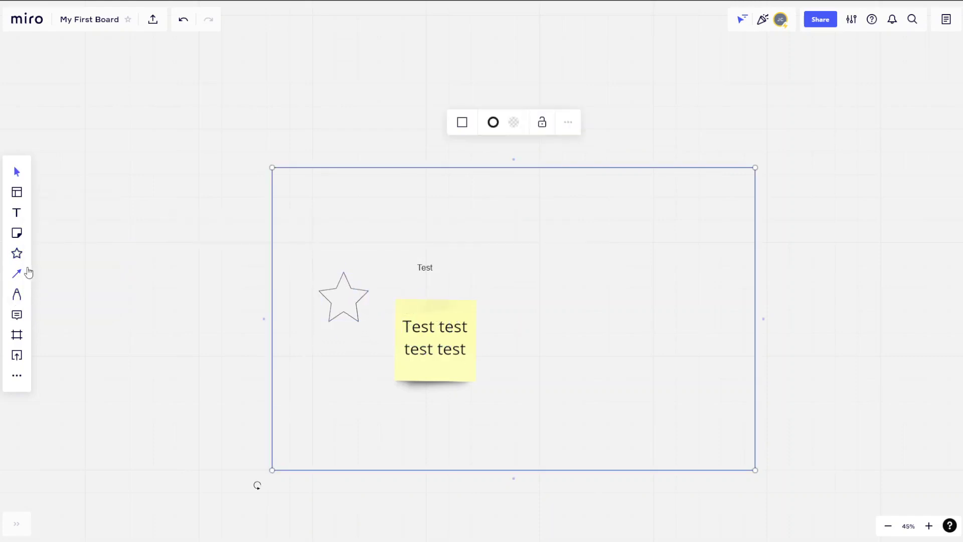
click(46, 275)
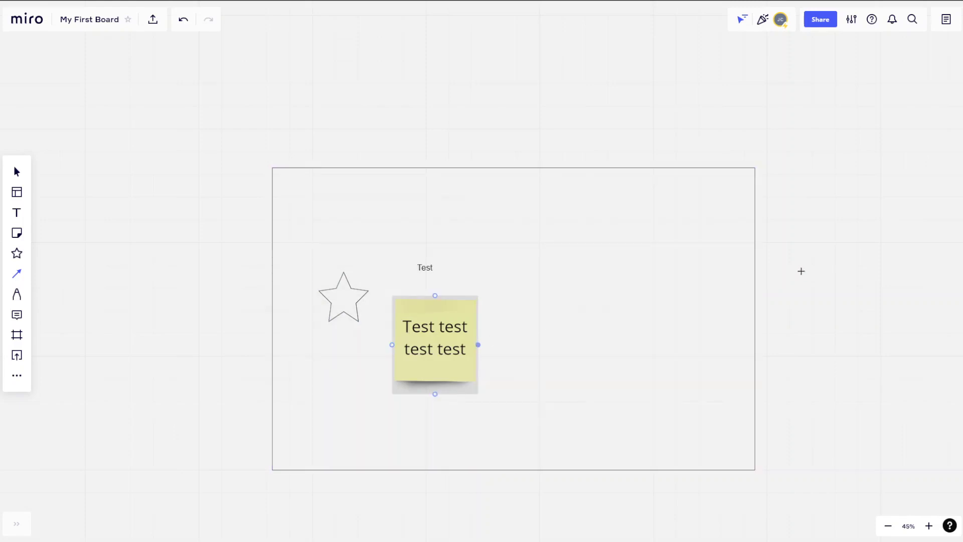
Connect the 'Test test test test' note to a new 'Idée 2' sticky note, widened to one line.
drag(801, 271, 824, 254)
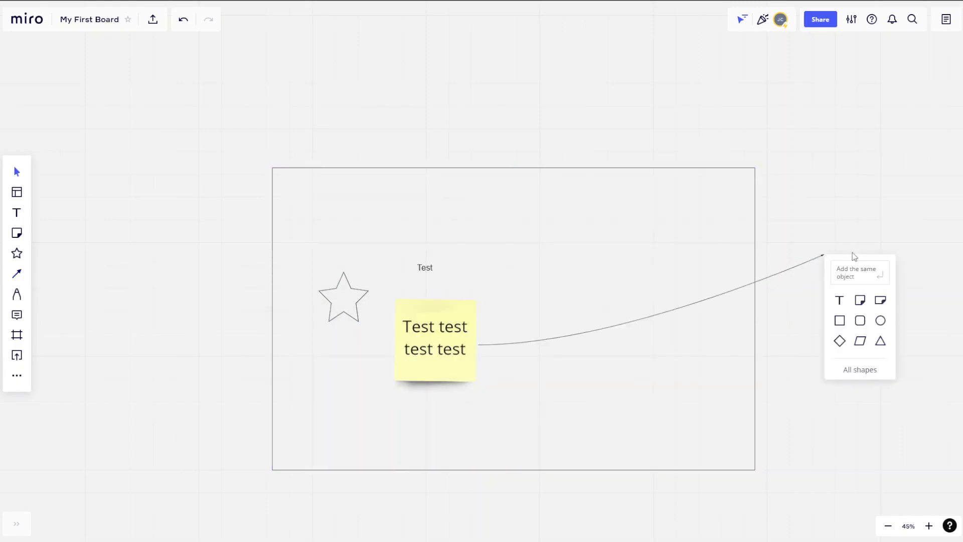
click(859, 279)
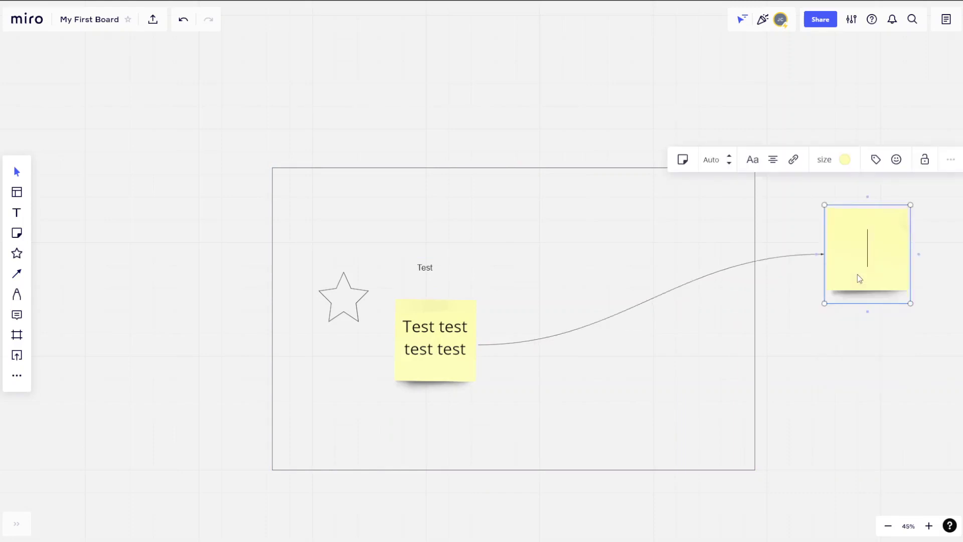
scroll(881, 249, down, 5)
double_click(882, 244)
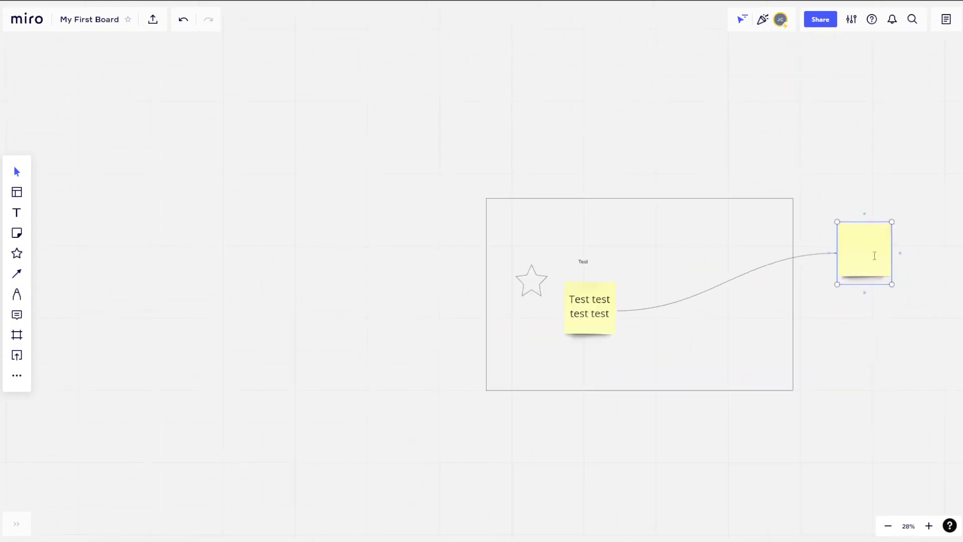
text(Idée 2)
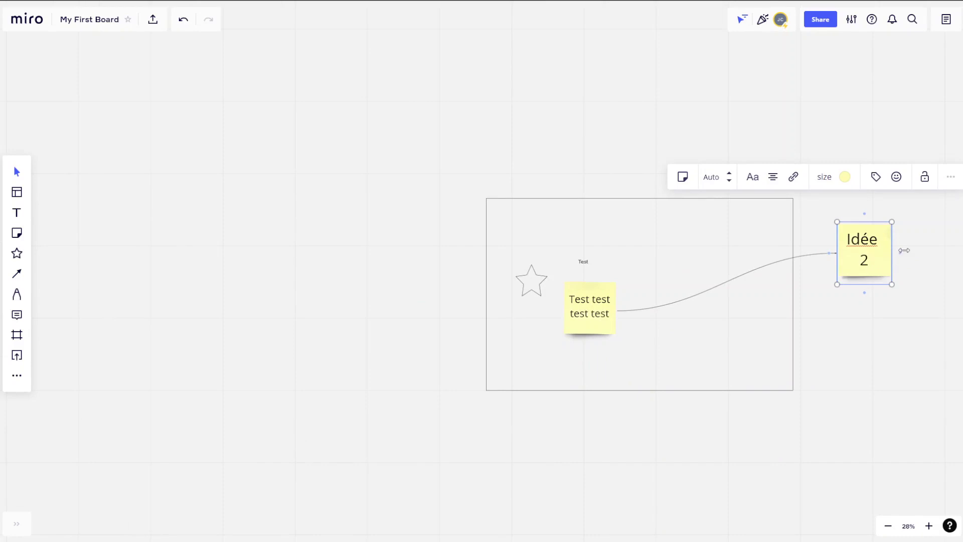
drag(901, 253, 952, 254)
click(888, 341)
scroll(833, 316, down, 5)
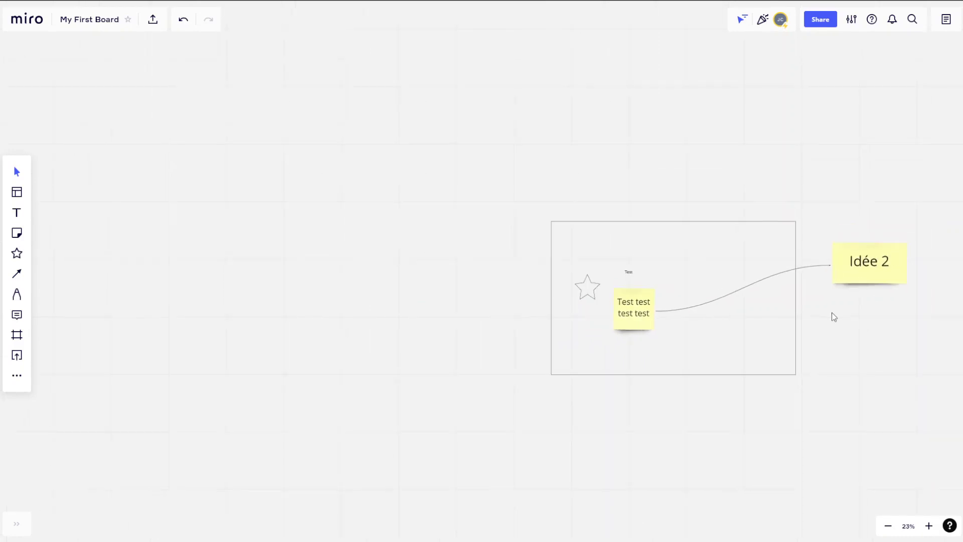
Draw two connectors from Idée 2, each ending in a new sticky note.
click(16, 275)
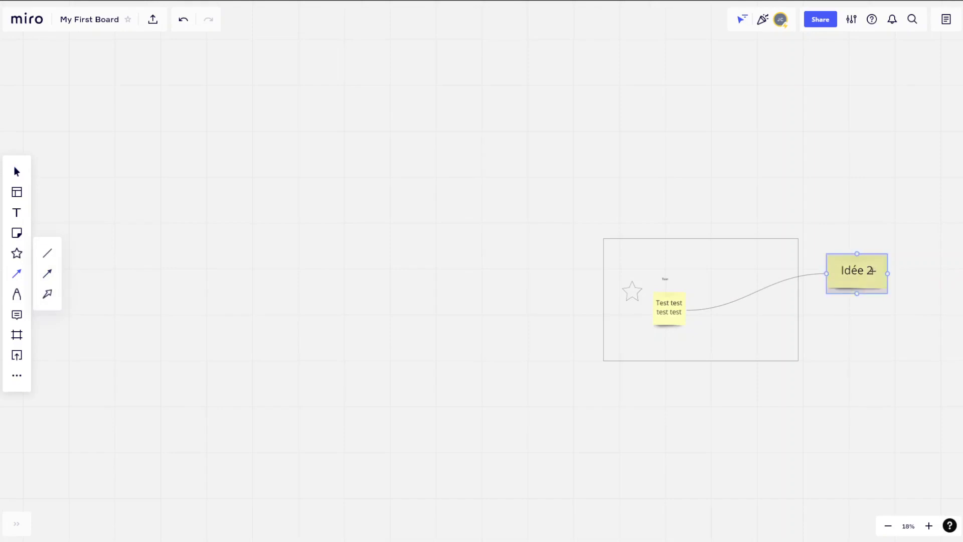
drag(923, 314, 940, 323)
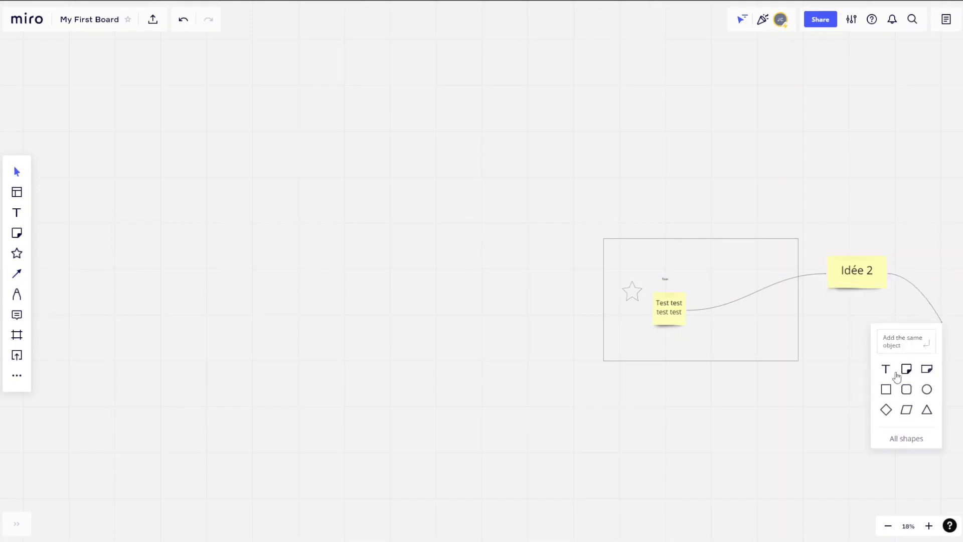
click(905, 368)
click(817, 275)
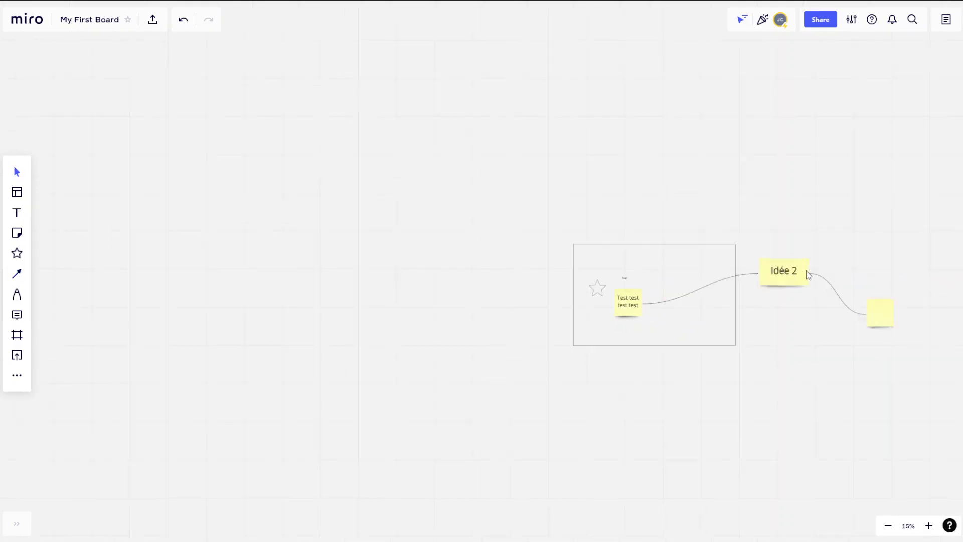
click(18, 278)
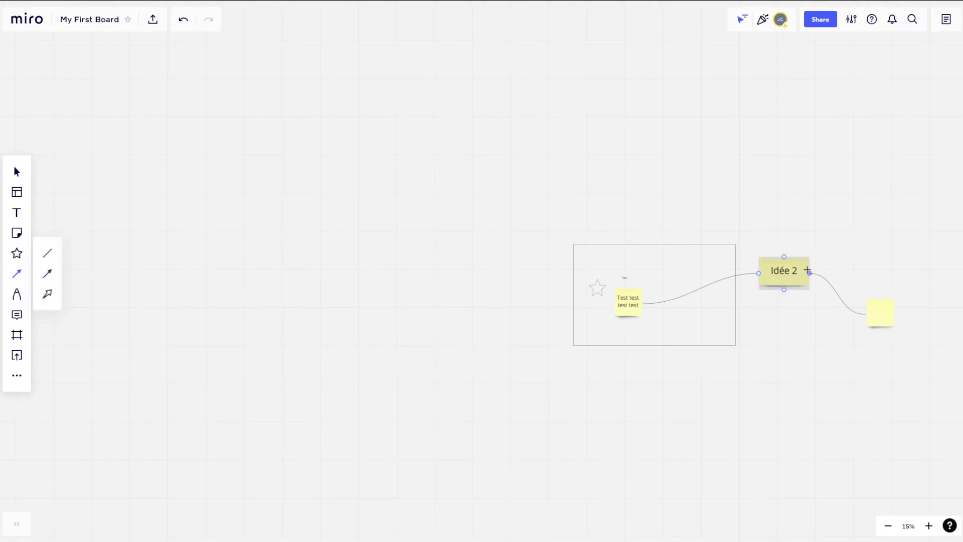
drag(818, 265, 865, 271)
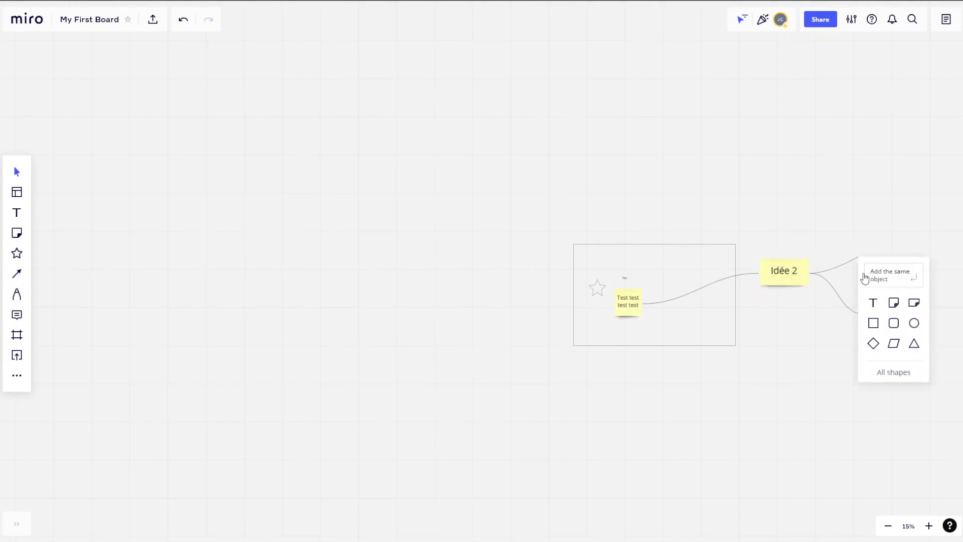
click(893, 302)
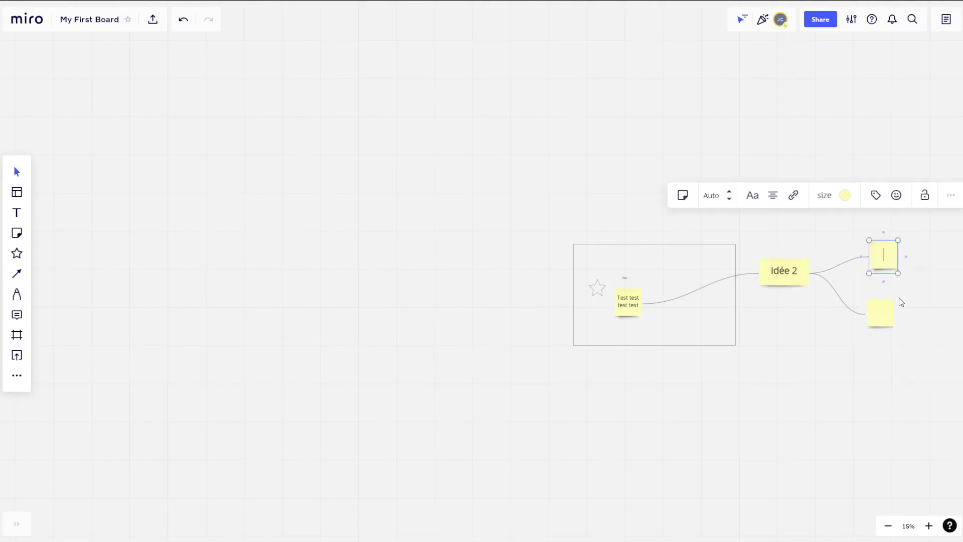
Recolour both new sticky notes dark yellow.
click(849, 196)
click(855, 223)
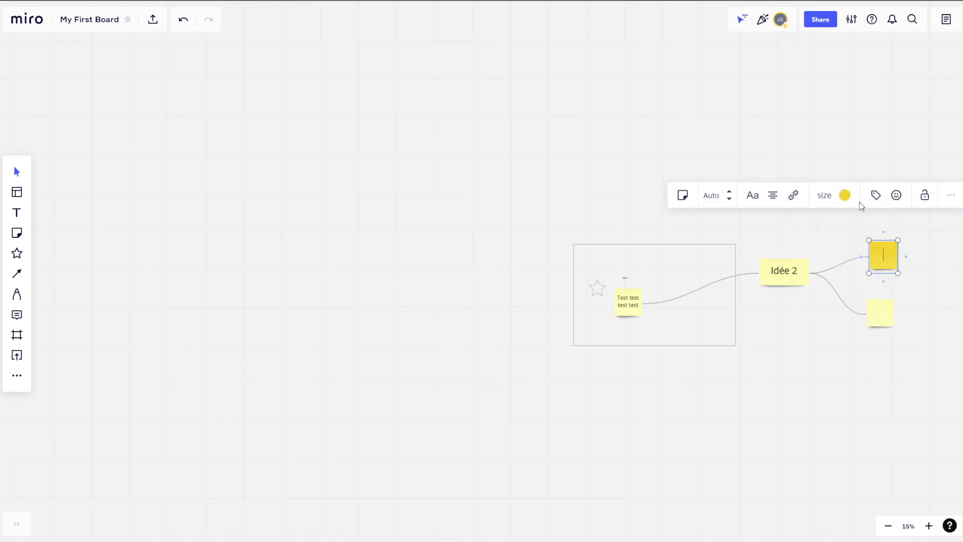
key(Tab)
click(845, 251)
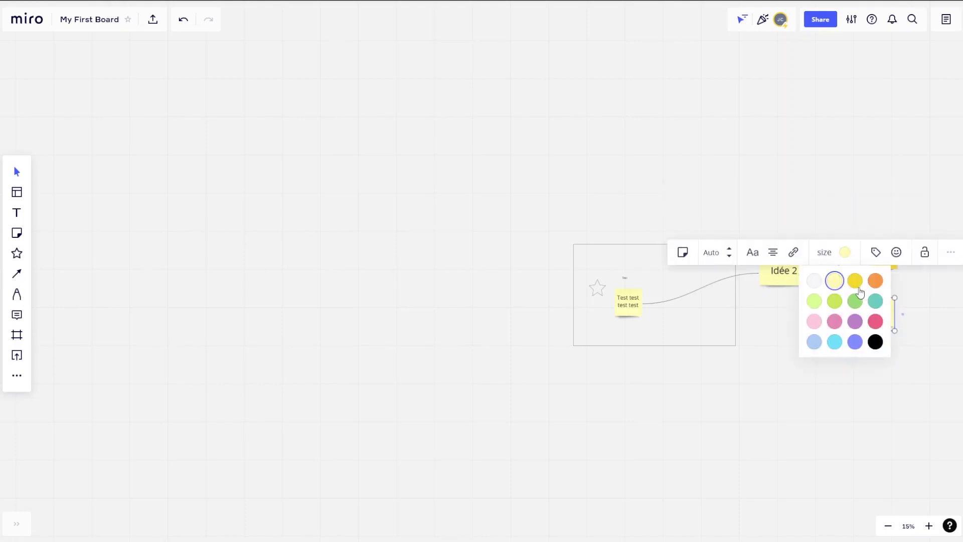
click(856, 281)
click(852, 404)
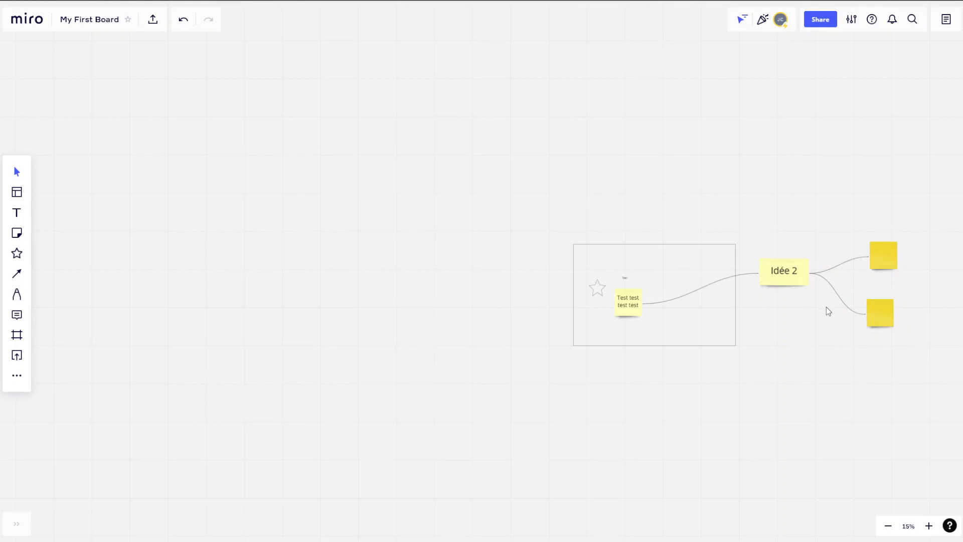
scroll(828, 311, down, 1)
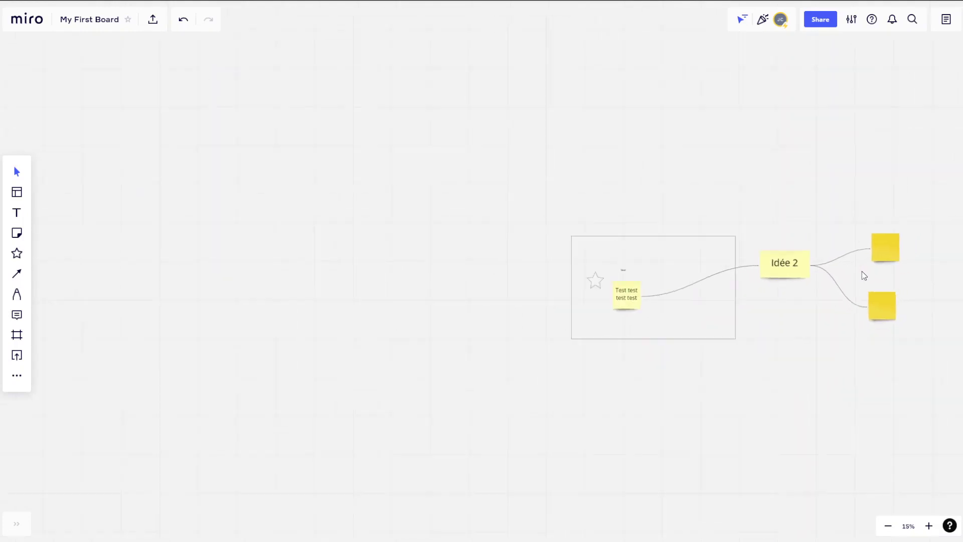
scroll(892, 274, up, 3)
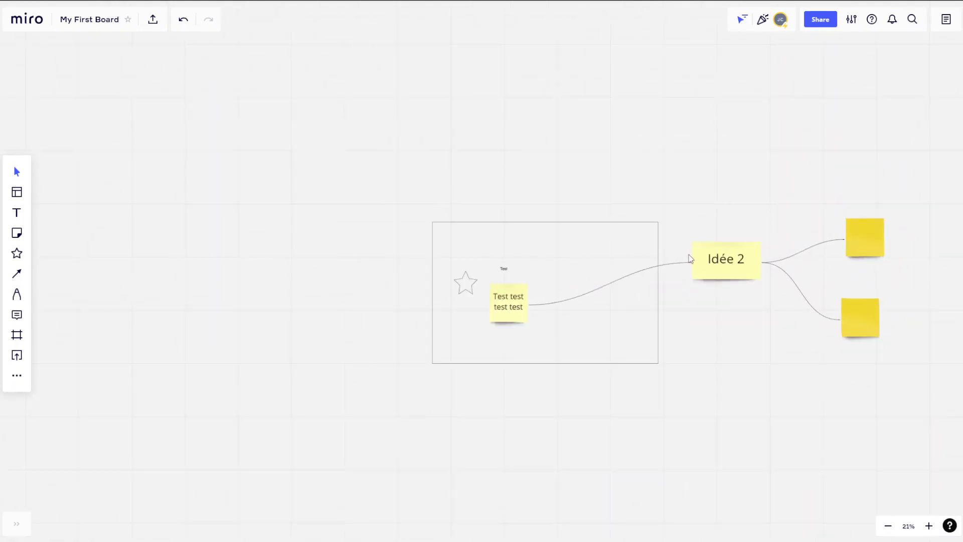
Draw a freehand pen rectangle below the frame with two diagonal strokes off its corners.
click(18, 294)
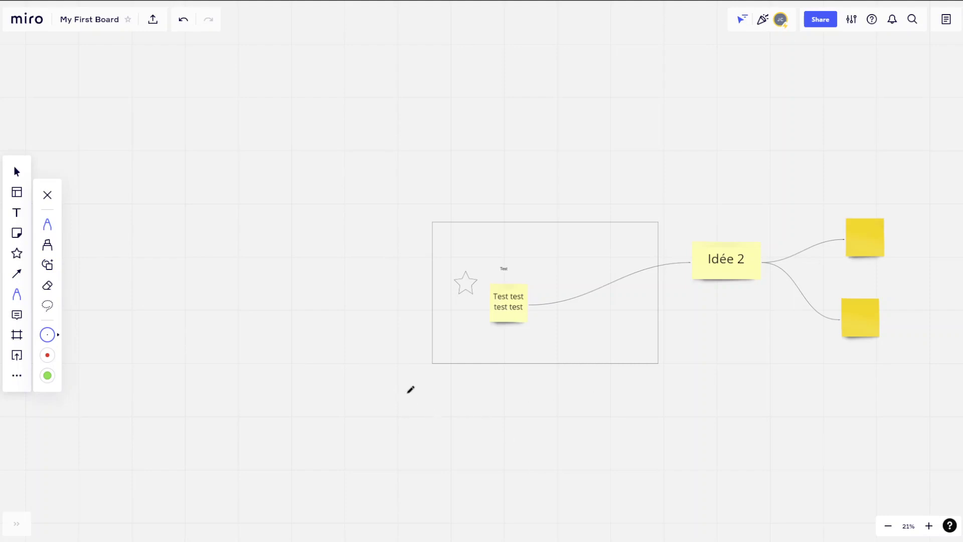
mouse_move(331, 423)
mouse_down()
mouse_move(334, 390)
mouse_move(394, 392)
mouse_move(334, 431)
mouse_up()
drag(334, 386, 422, 370)
drag(402, 426, 460, 393)
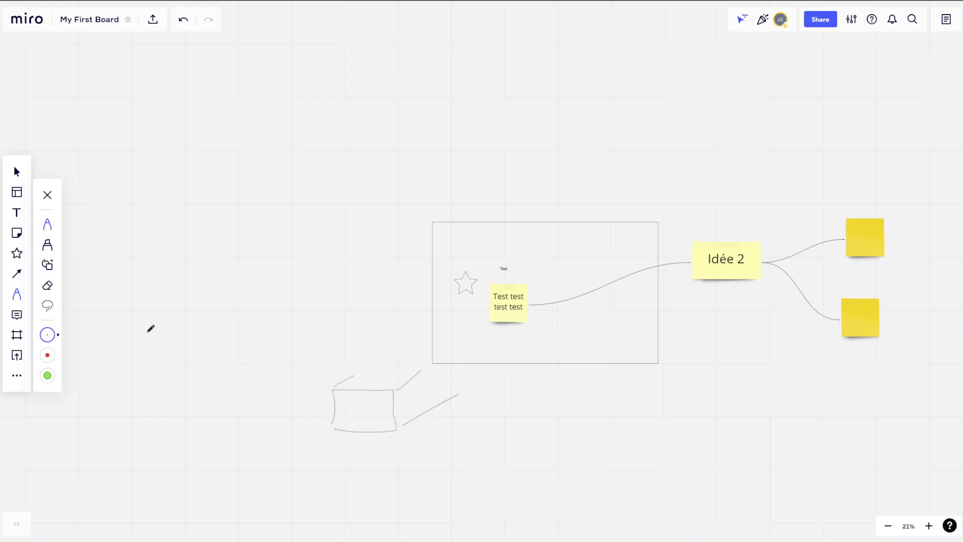
click(17, 315)
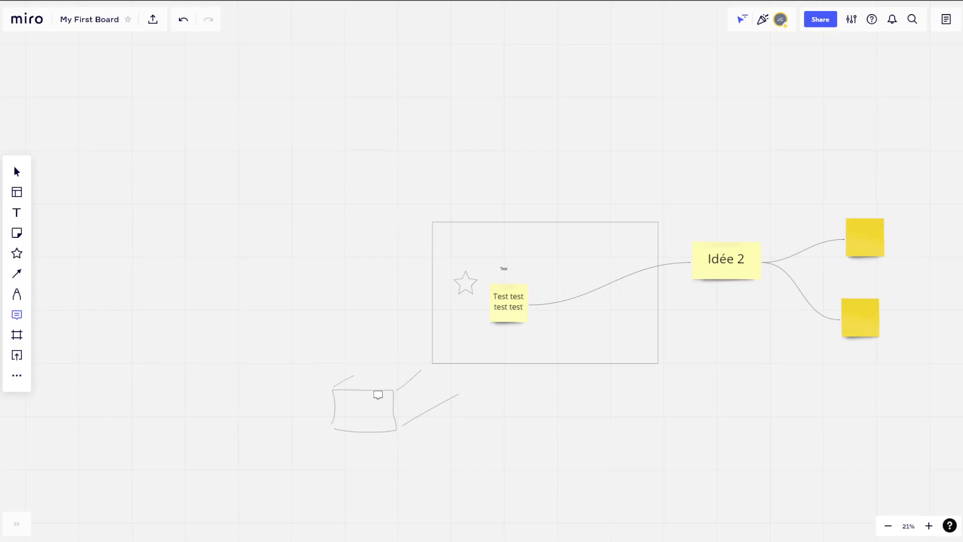
Post a comment reading 'Test' pinned at the corner of the sketched box.
click(397, 426)
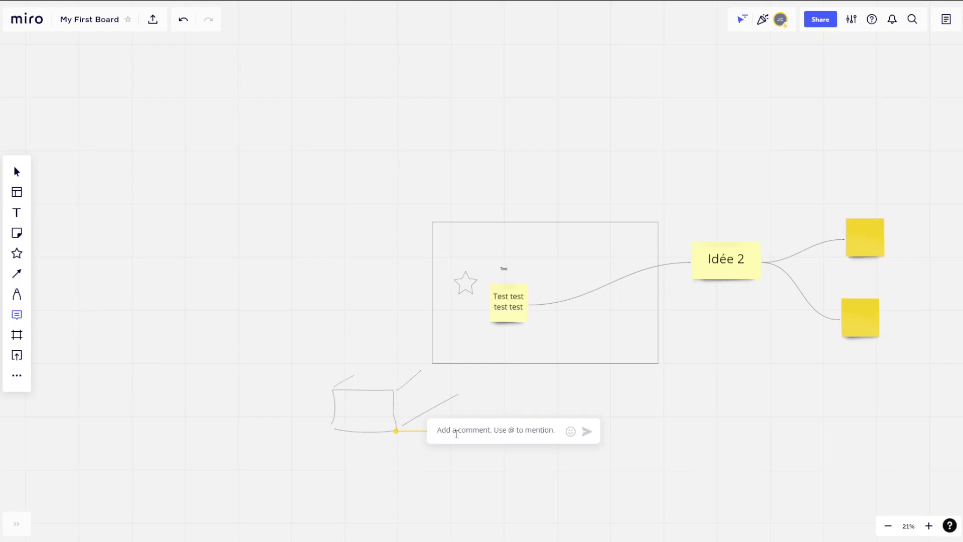
text(TE)
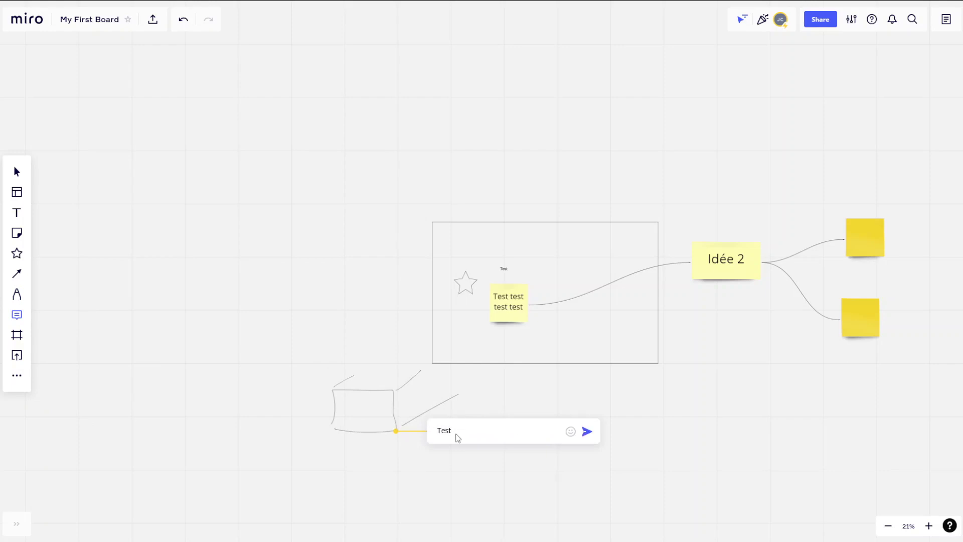
key(Return)
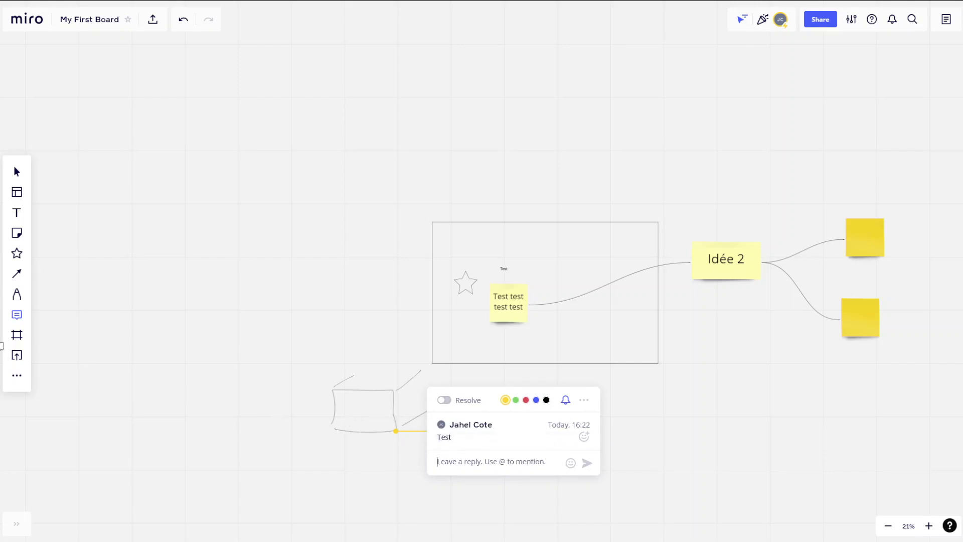
click(12, 336)
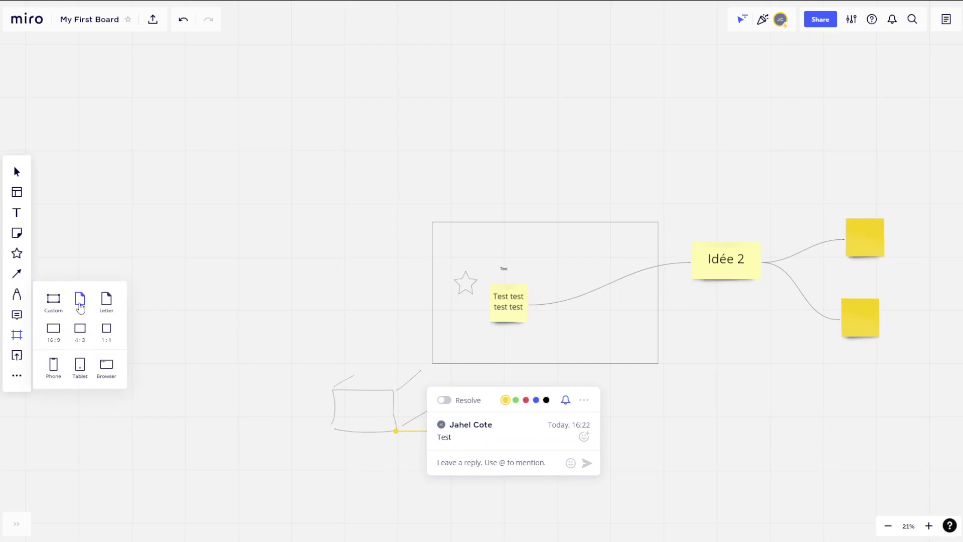
Add a 16:9 frame, enlarge it over the board content and retitle it '16:9'.
click(54, 329)
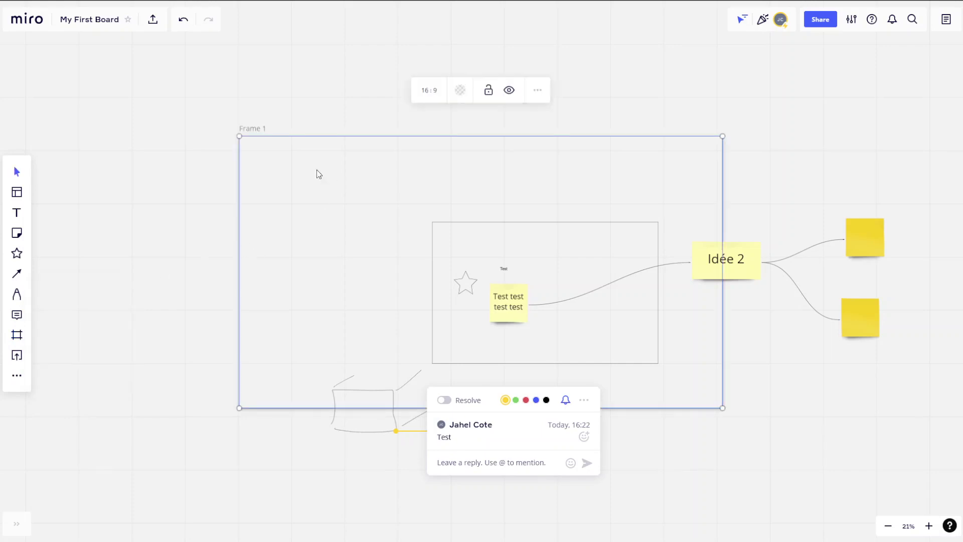
drag(255, 135, 217, 125)
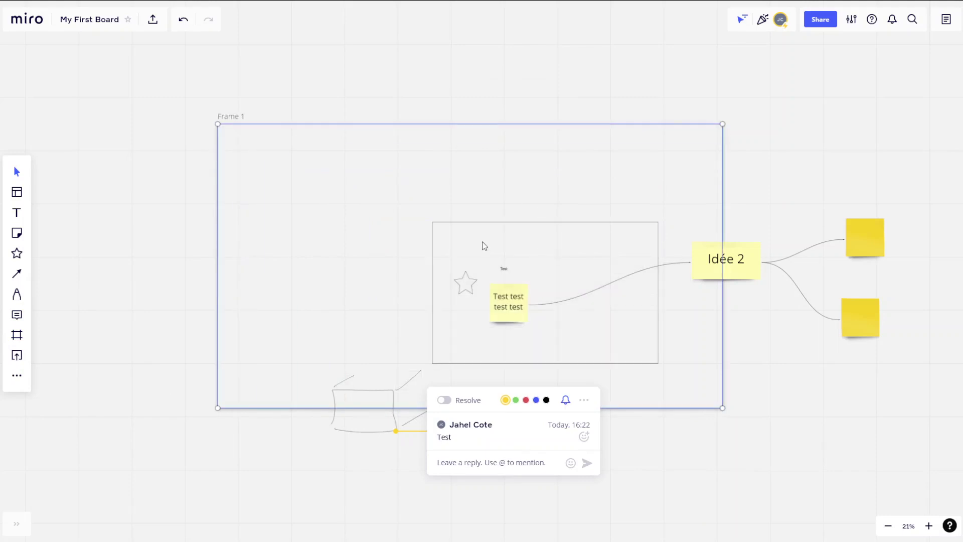
double_click(240, 118)
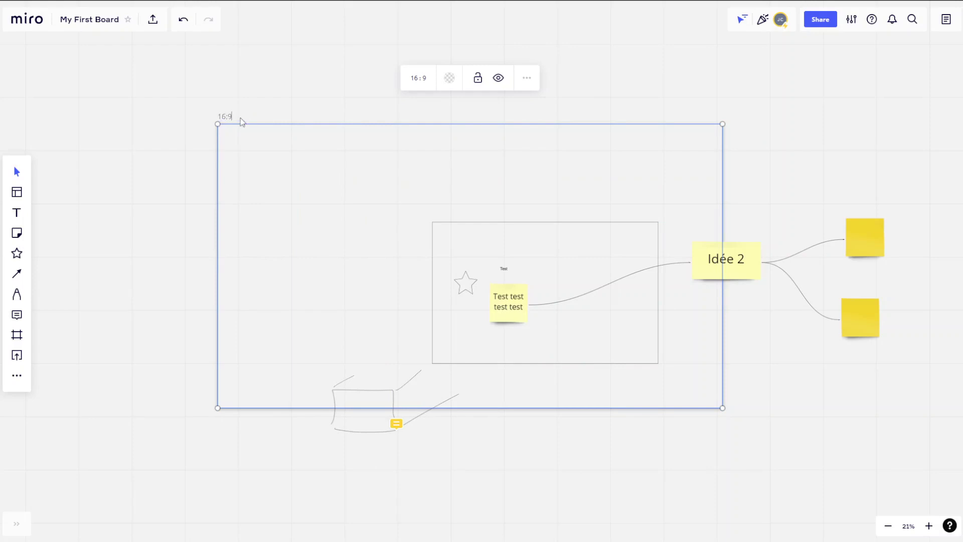
click(279, 74)
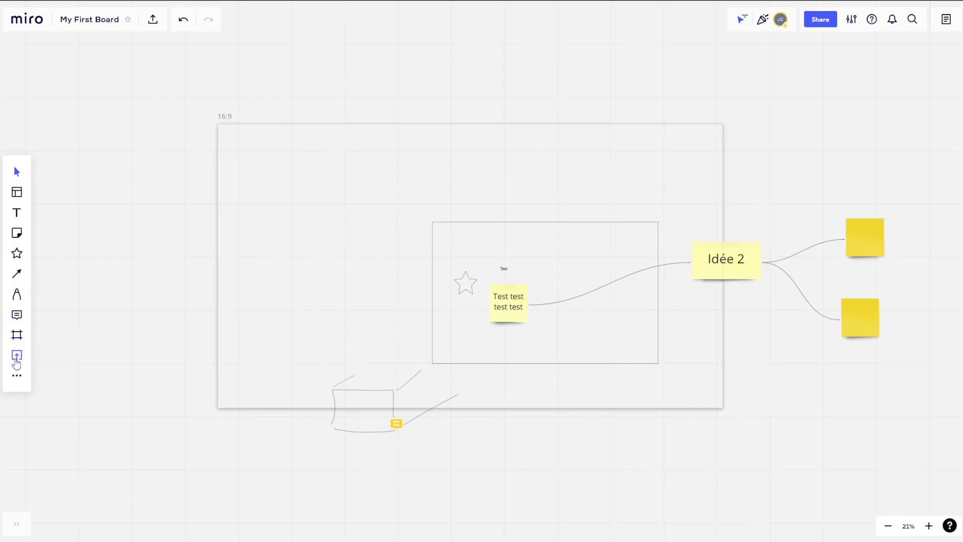
Upload Capture.PNG from My device onto the board.
click(17, 357)
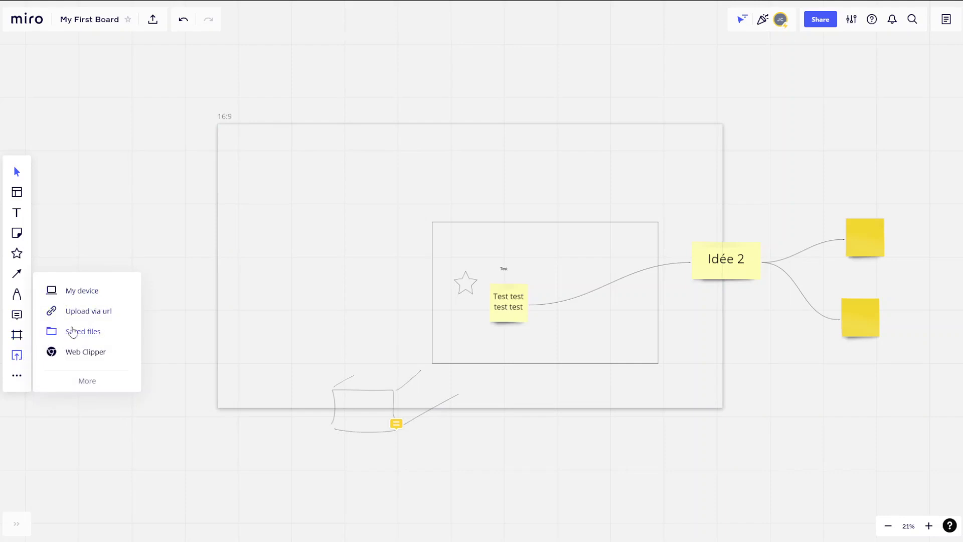
click(65, 286)
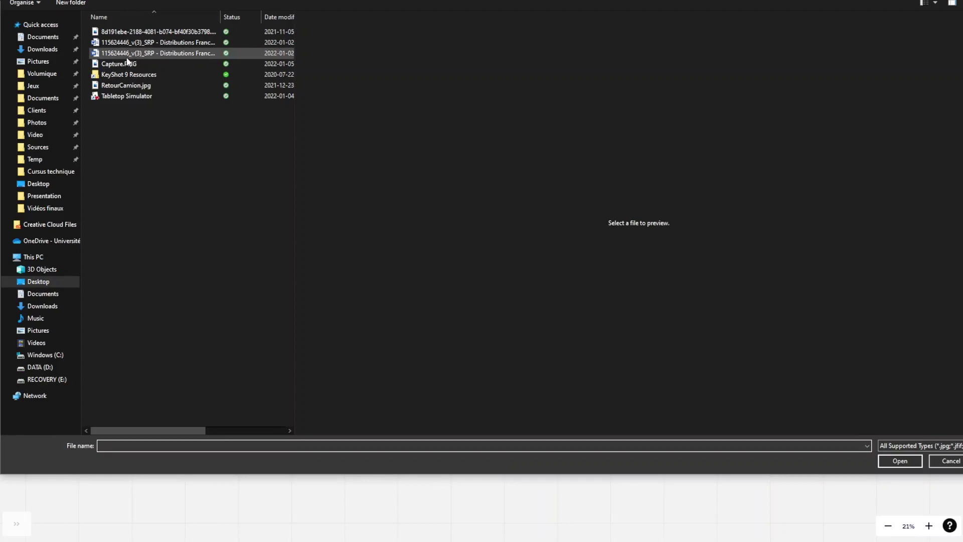
double_click(125, 65)
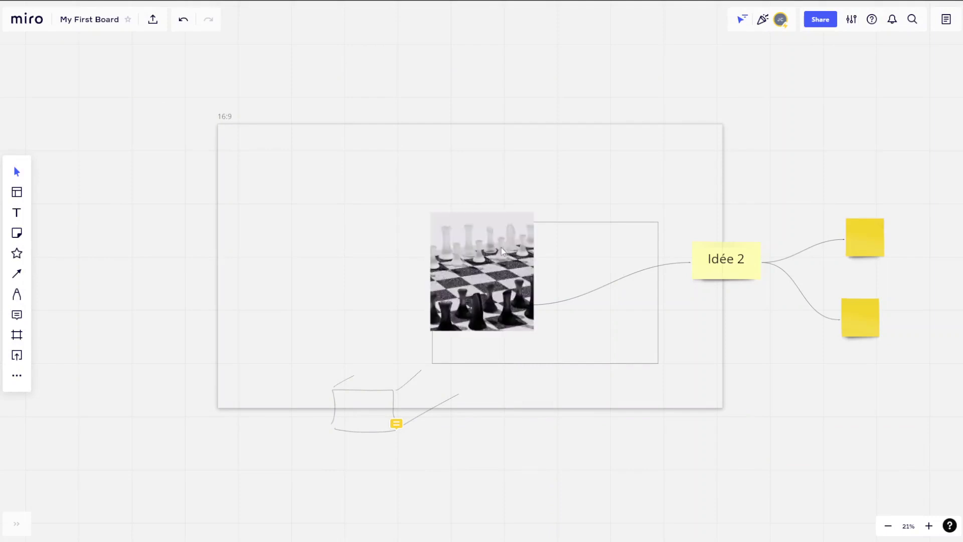
Move the chess image to the frame's top-left corner and shrink it.
drag(502, 247, 303, 174)
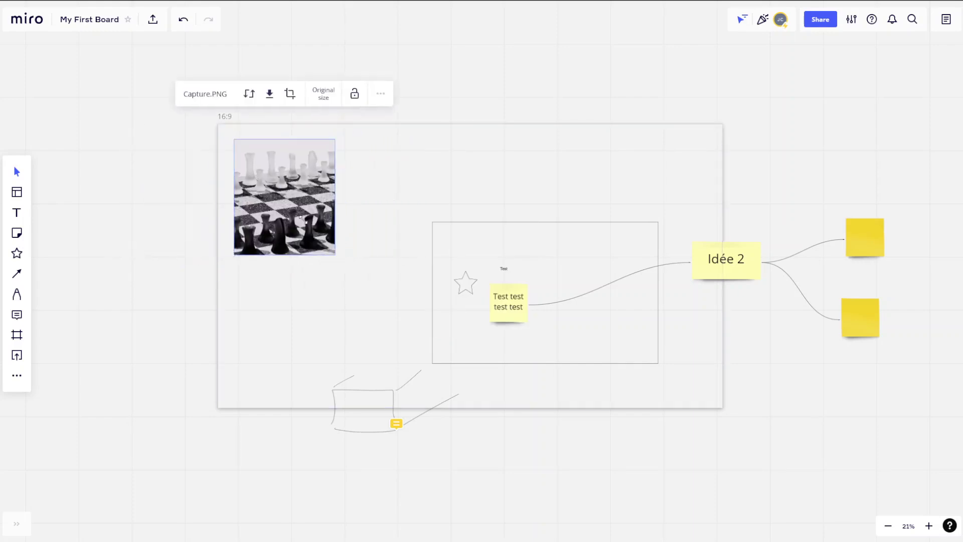
drag(335, 255, 285, 197)
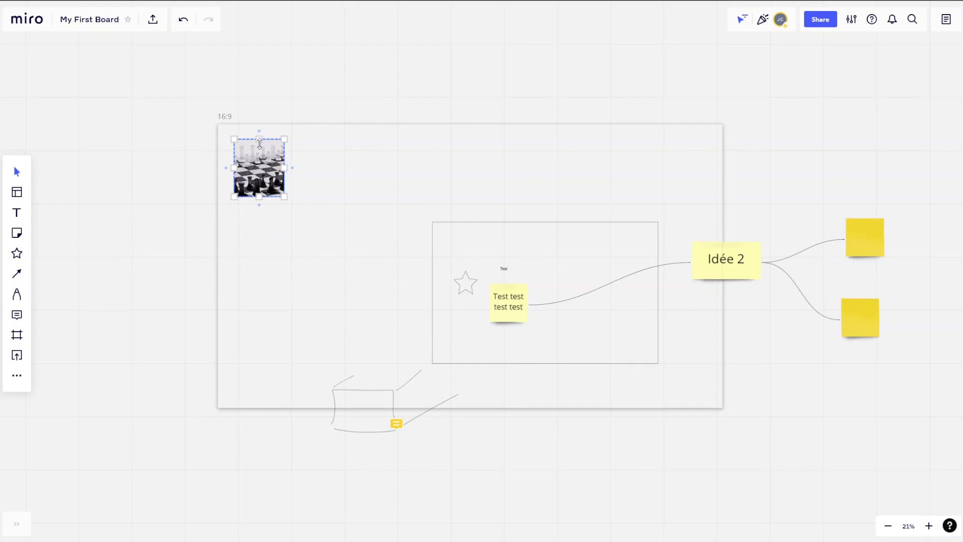
drag(261, 140, 261, 160)
click(268, 203)
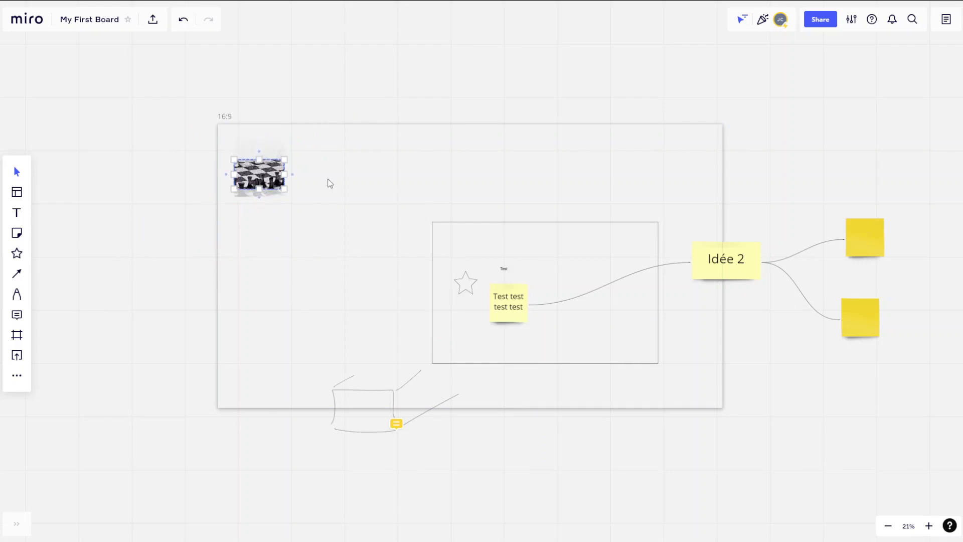
scroll(266, 182, up, 3)
scroll(265, 180, up, 3)
Adjust the chess image's crop edges, reposition it, then restore its full height.
double_click(265, 178)
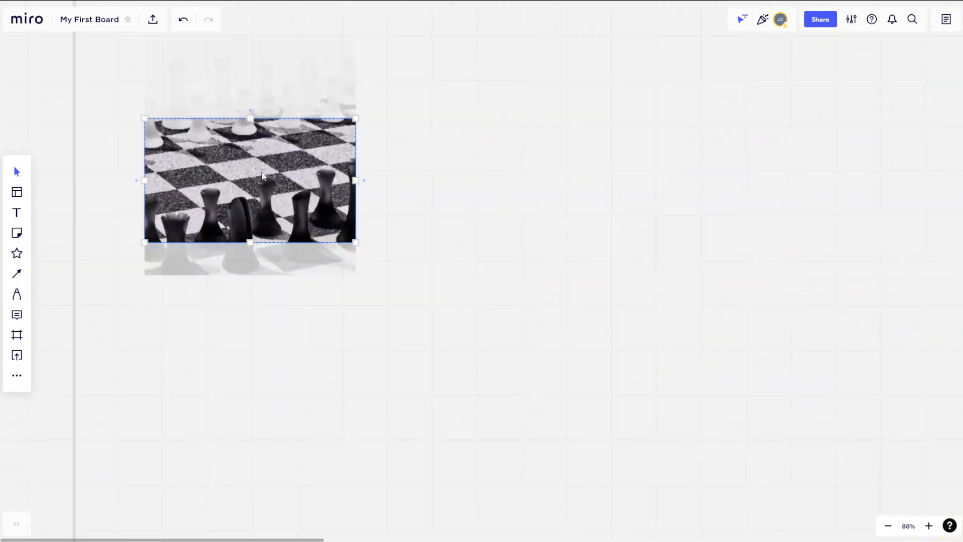
drag(251, 118, 260, 32)
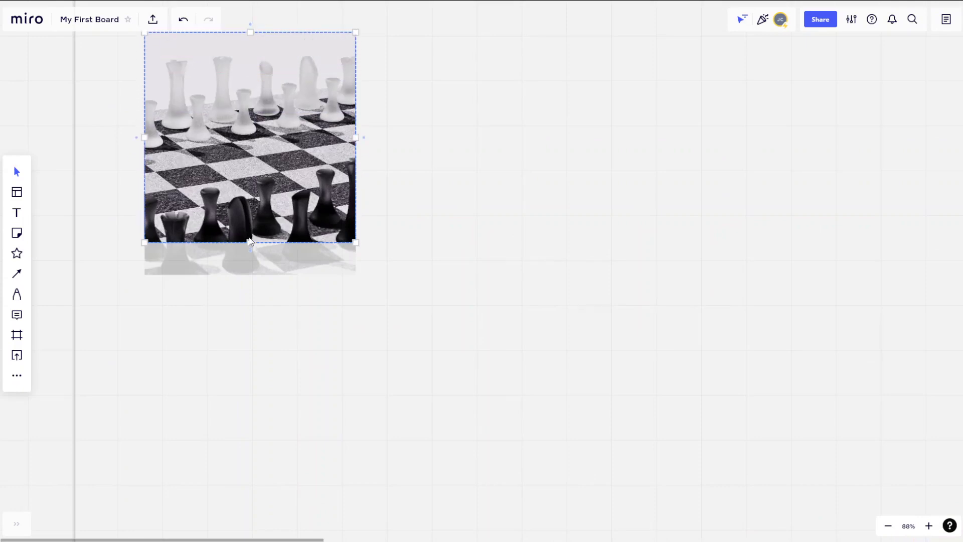
drag(250, 241, 250, 187)
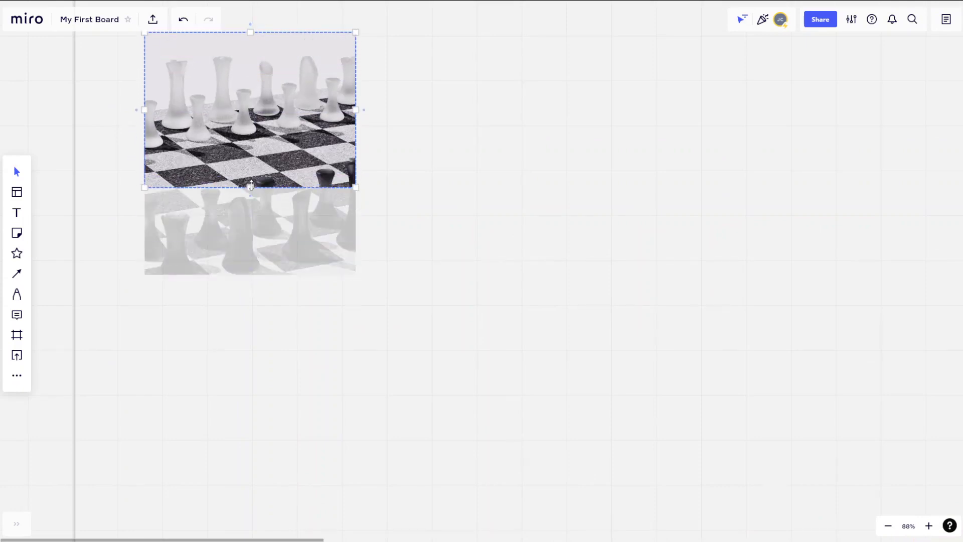
click(400, 167)
drag(274, 135, 289, 227)
double_click(269, 213)
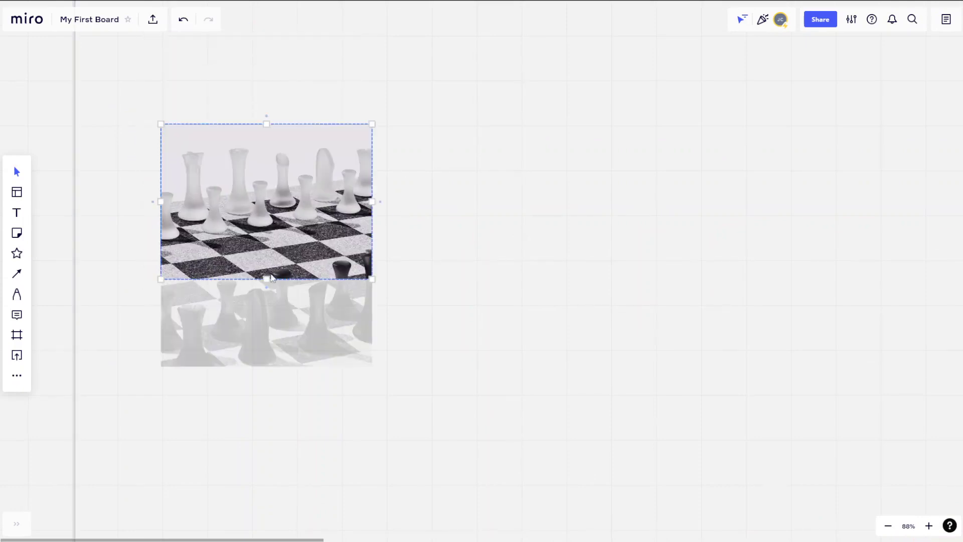
drag(266, 278, 262, 414)
click(415, 244)
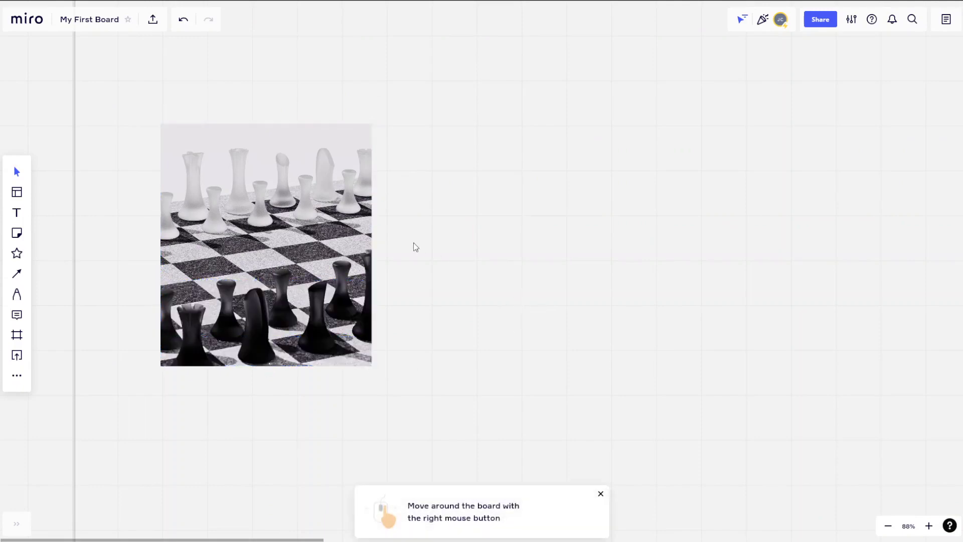
scroll(419, 244, down, 2)
scroll(729, 358, down, 2)
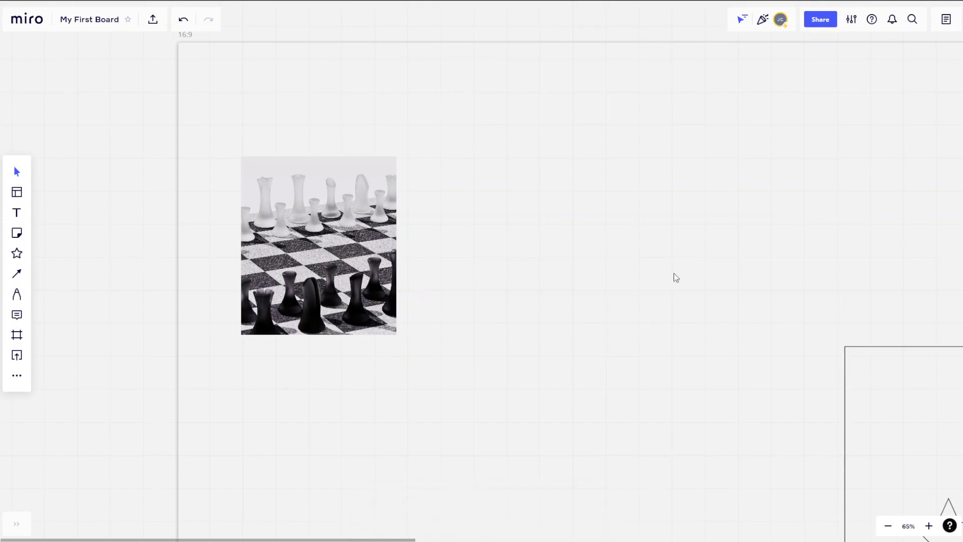
scroll(673, 275, down, 2)
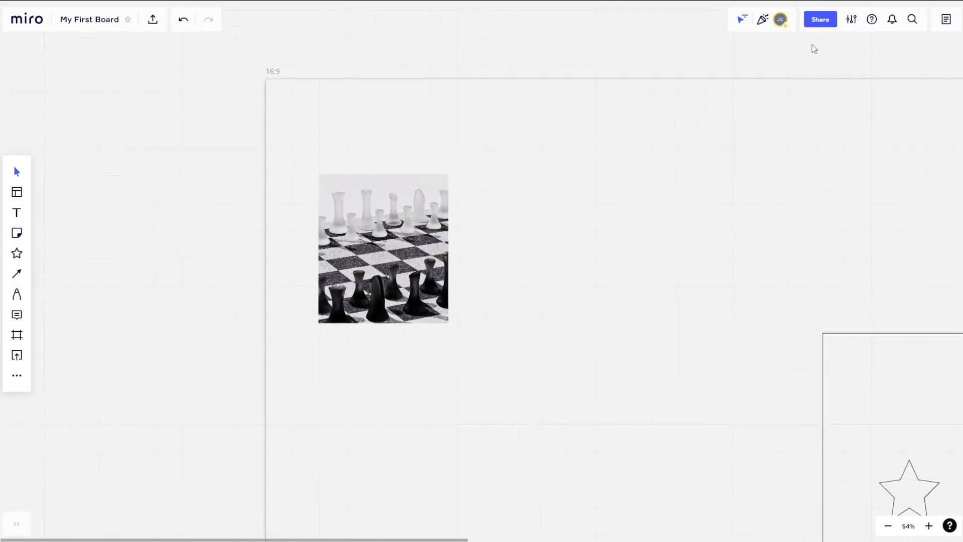
scroll(764, 84, down, 4)
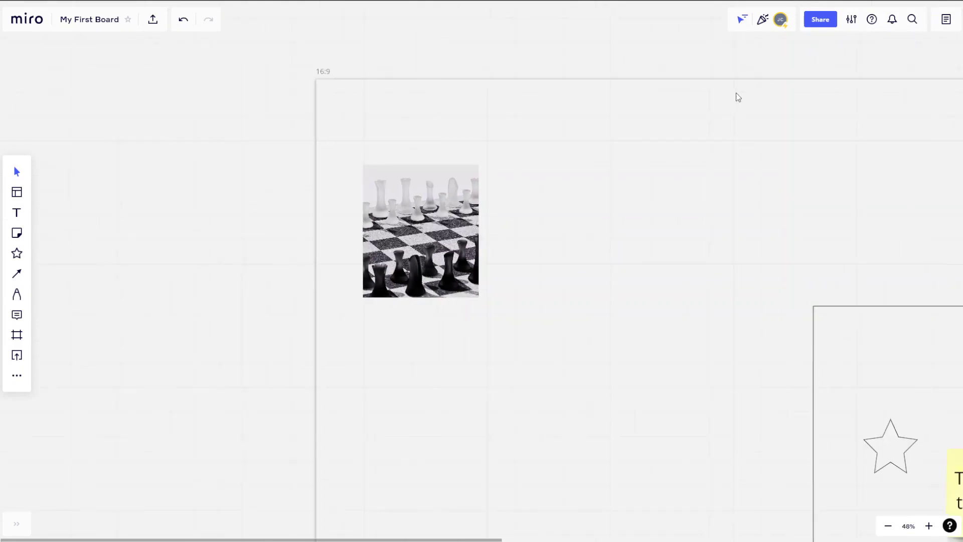
Copy the team invite link with Can edit permission, then close the Share dialog.
click(821, 21)
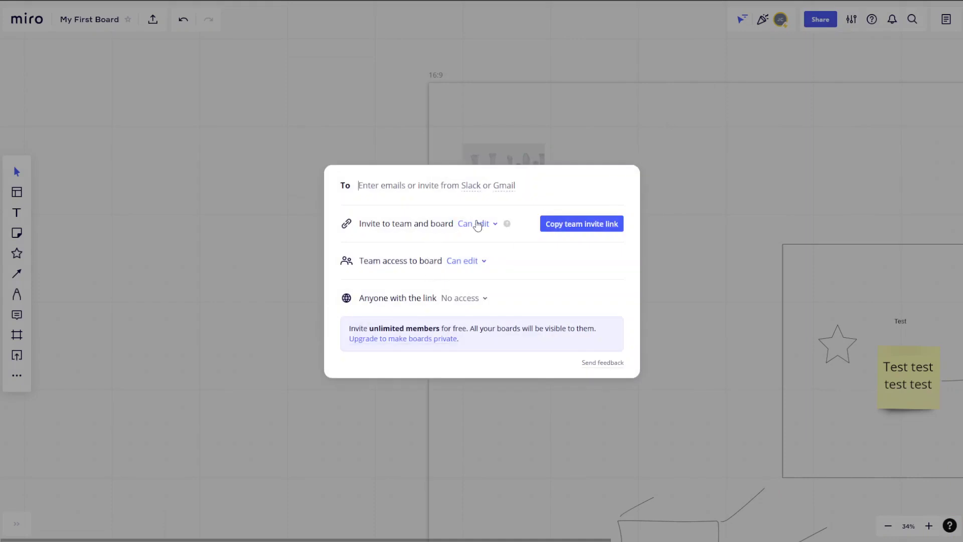
click(469, 224)
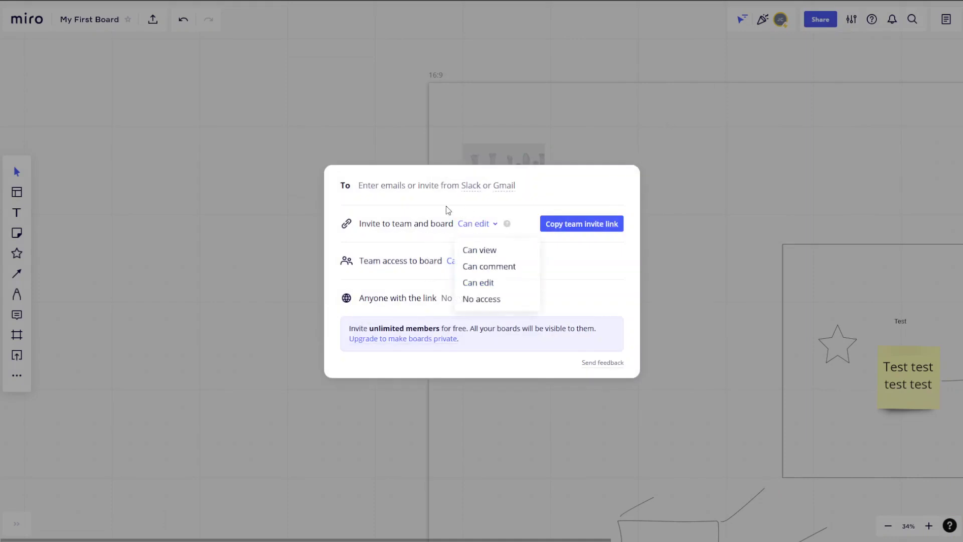
click(486, 284)
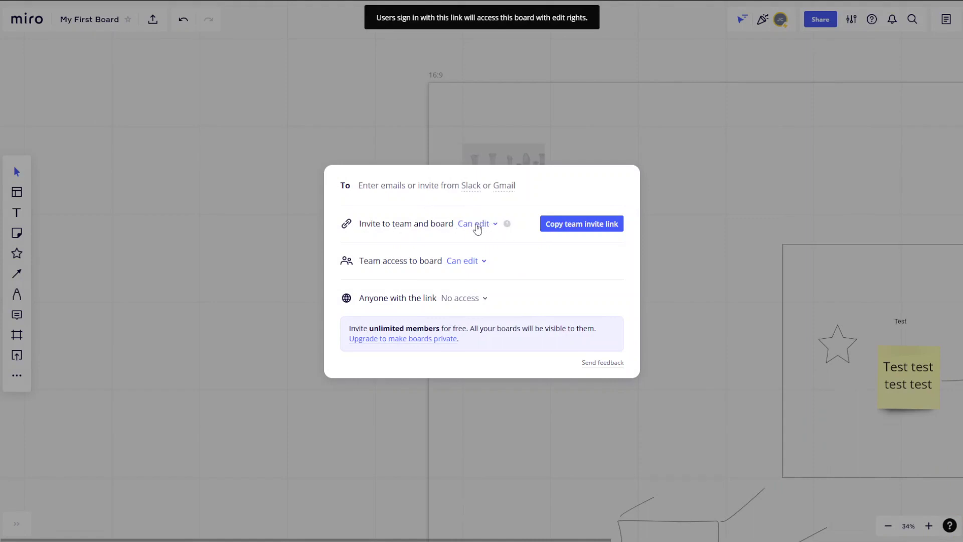
click(570, 226)
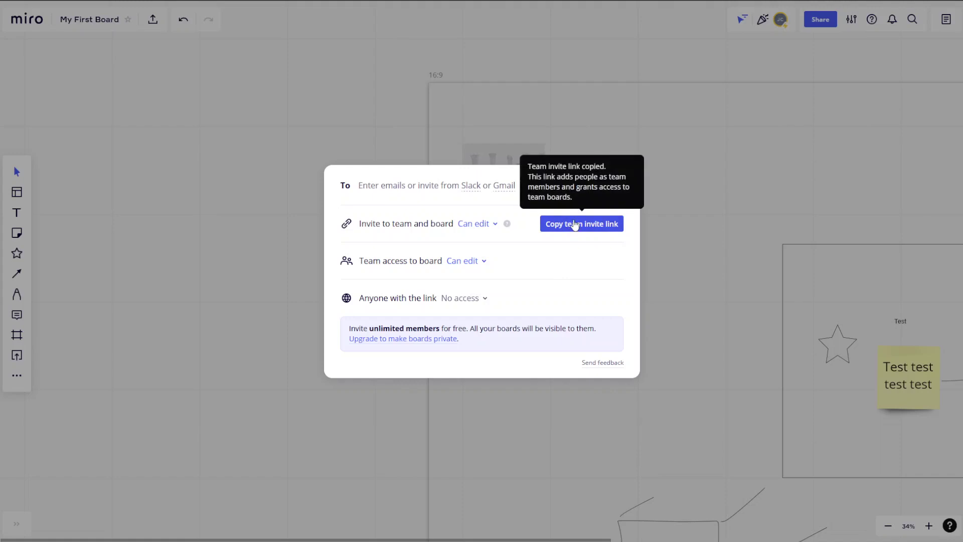
click(684, 245)
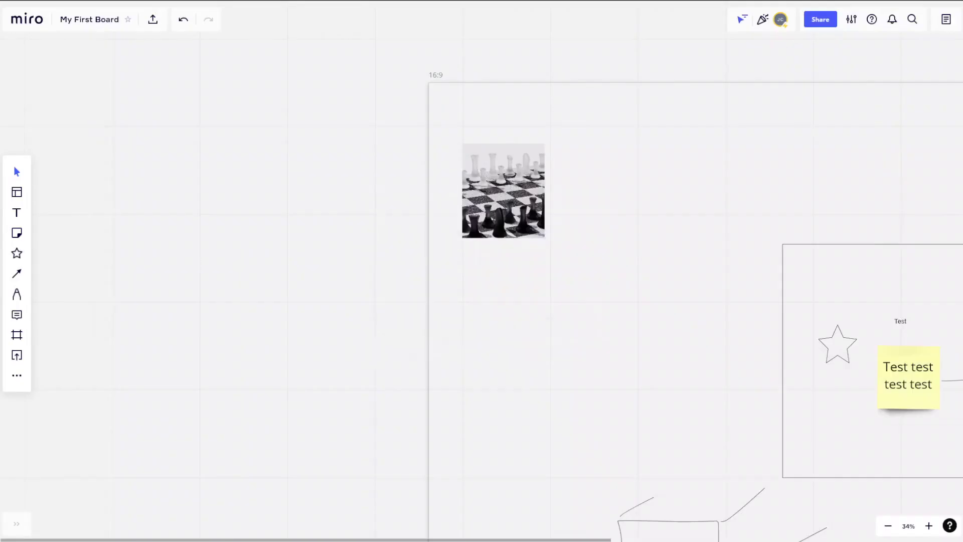
Paste the copied invite link into a new text box left of the 16:9 frame.
drag(65, 307, 266, 383)
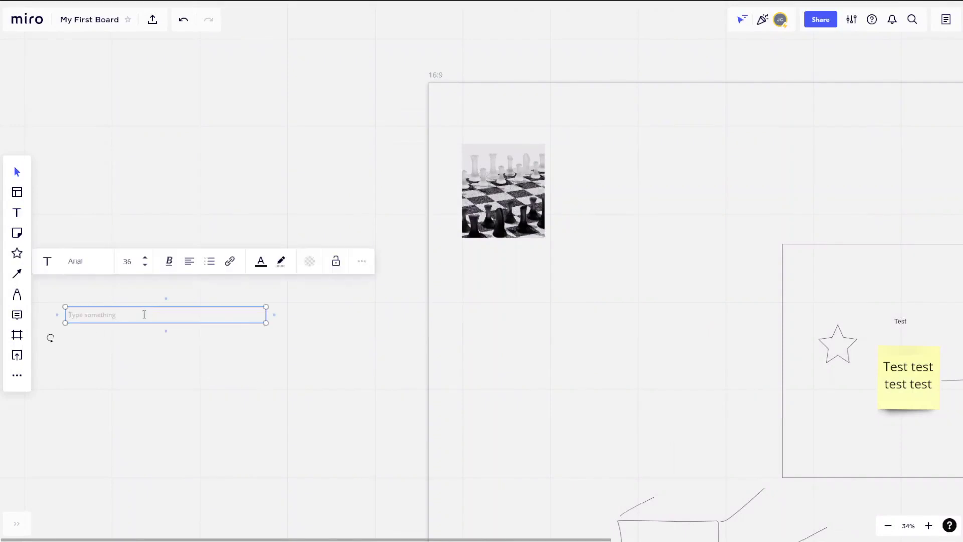
key(ctrl+v)
key(Escape)
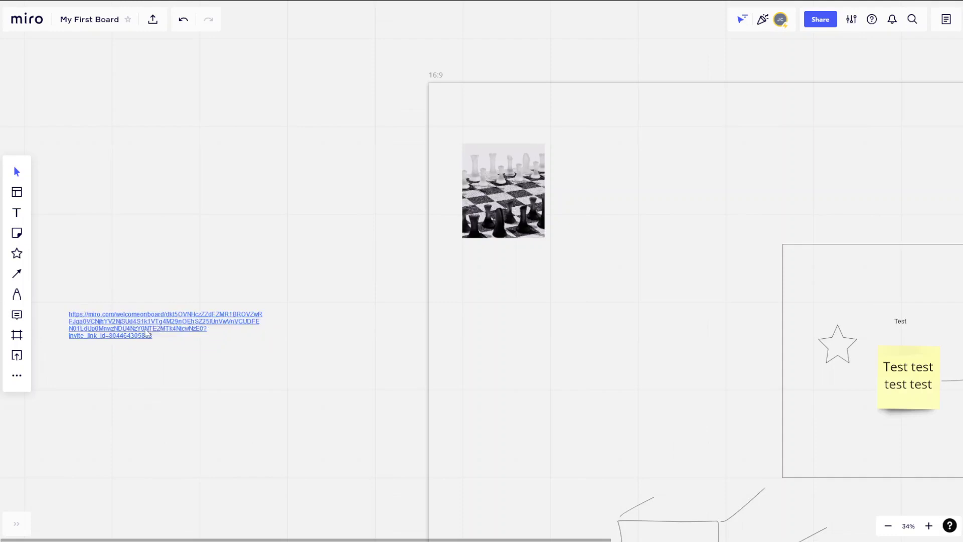
click(148, 329)
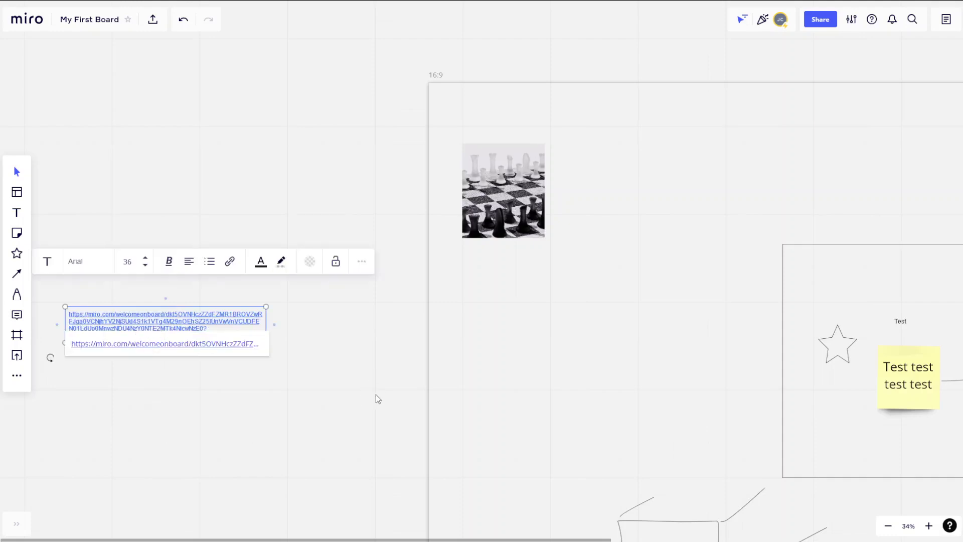
scroll(722, 350, down, 2)
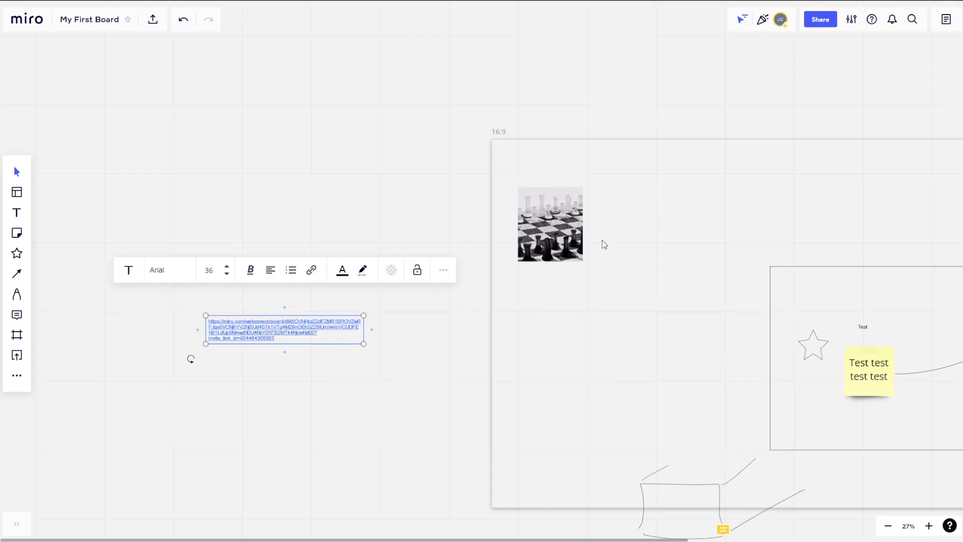
scroll(647, 274, down, 1)
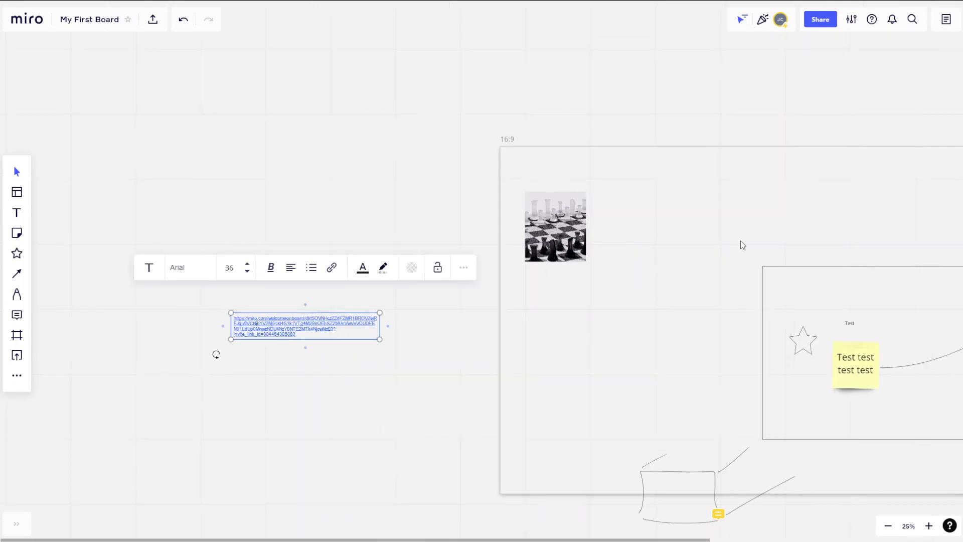